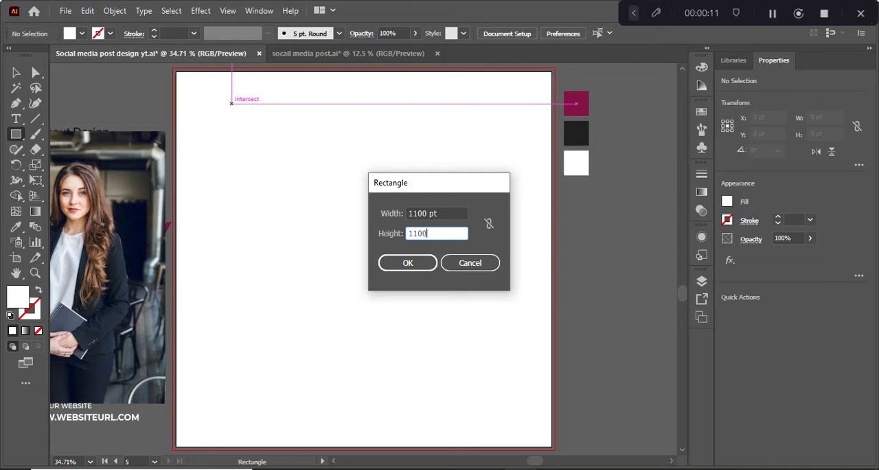
# Create an 1100 by 1100 pt rectangle and center it horizontally and vertically on the artboard
pyautogui.click(408, 262)
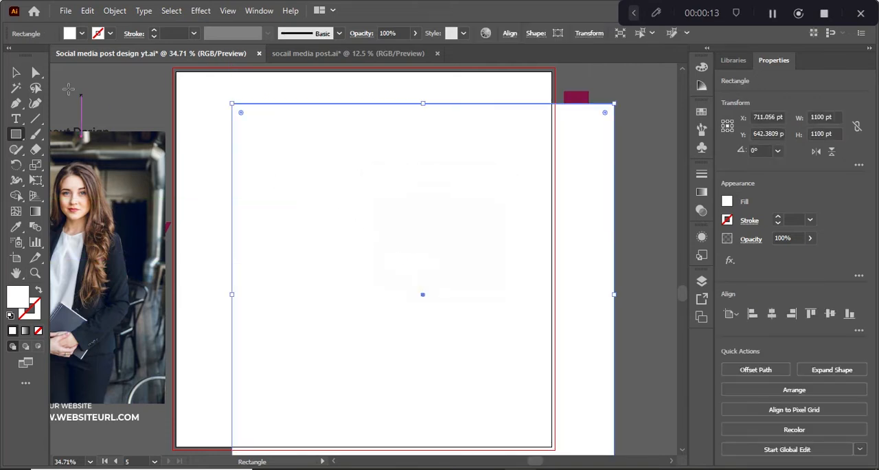
pyautogui.click(16, 73)
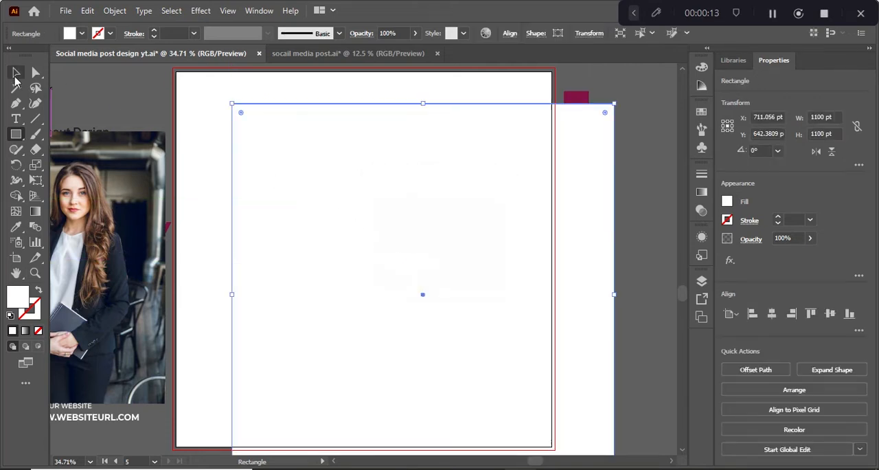
pyautogui.click(778, 317)
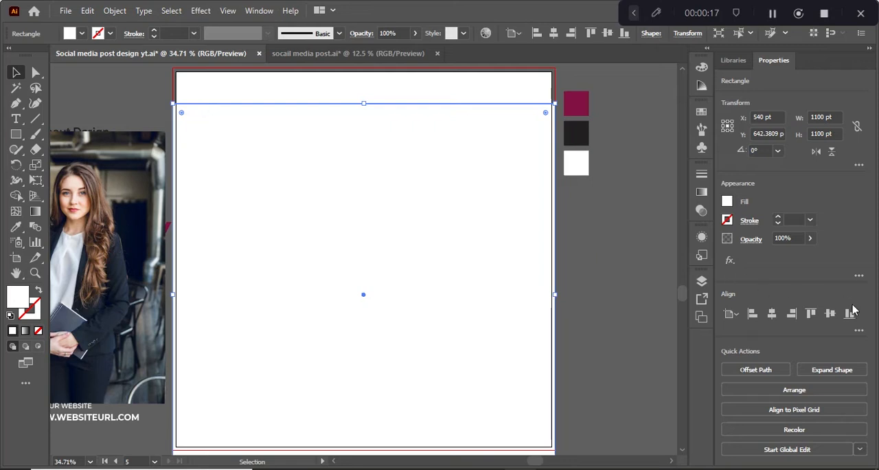
pyautogui.click(831, 313)
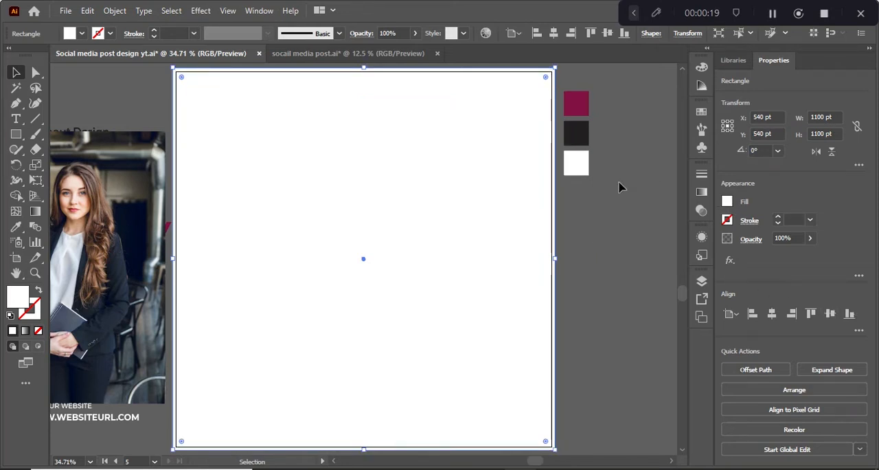
# Fill the background rectangle with the maroon sampled from the swatch square beside the artboard
pyautogui.press('i')
pyautogui.click(575, 103)
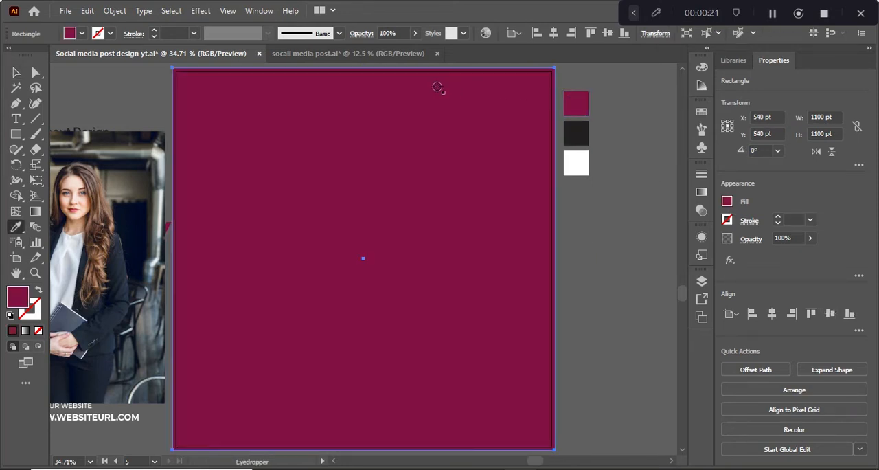
pyautogui.click(16, 72)
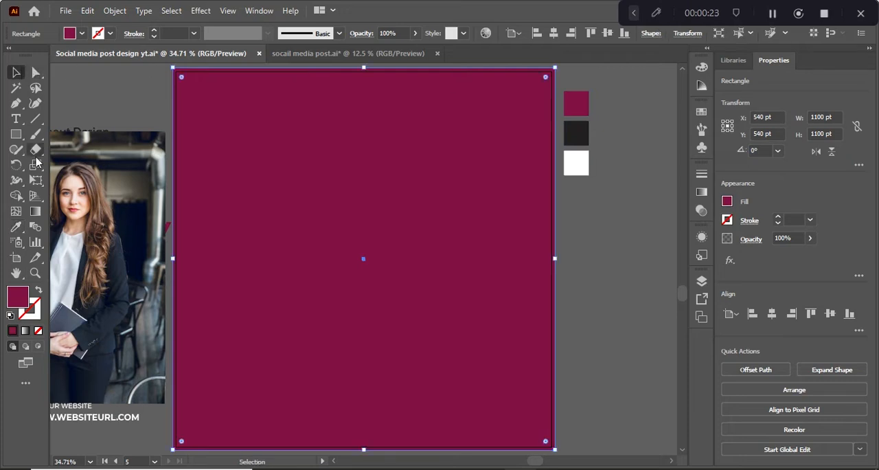
pyautogui.click(634, 294)
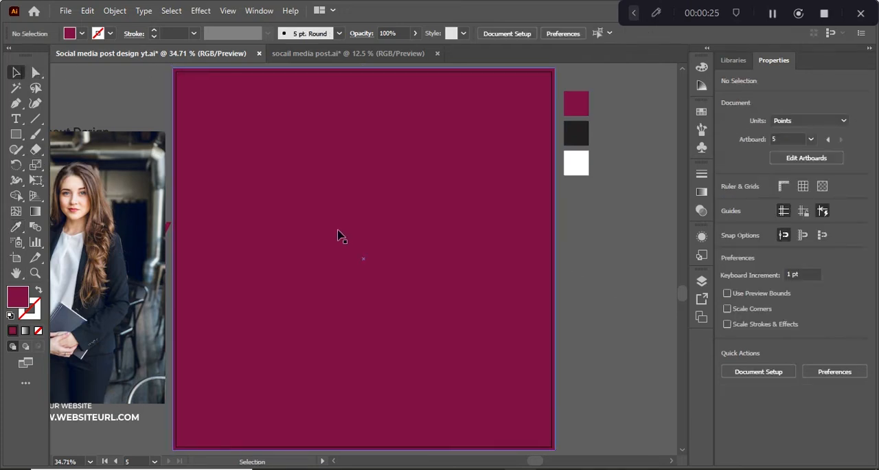
# Draw a circle about 1211 pt in diameter over the artboard's upper left area, overlapping its top and left edges
pyautogui.click(15, 140)
pyautogui.click(73, 165)
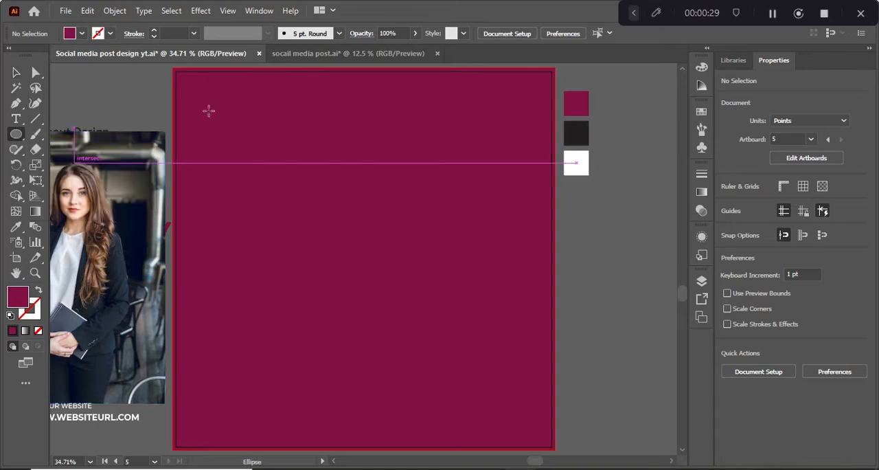
pyautogui.moveTo(295, 171); pyautogui.dragTo(288, 127)
pyautogui.scroll(-4, 288, 127)
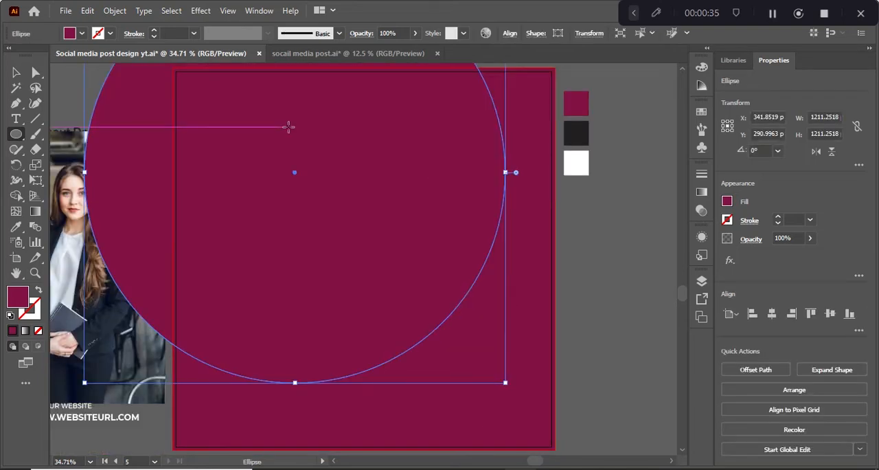
pyautogui.click(18, 74)
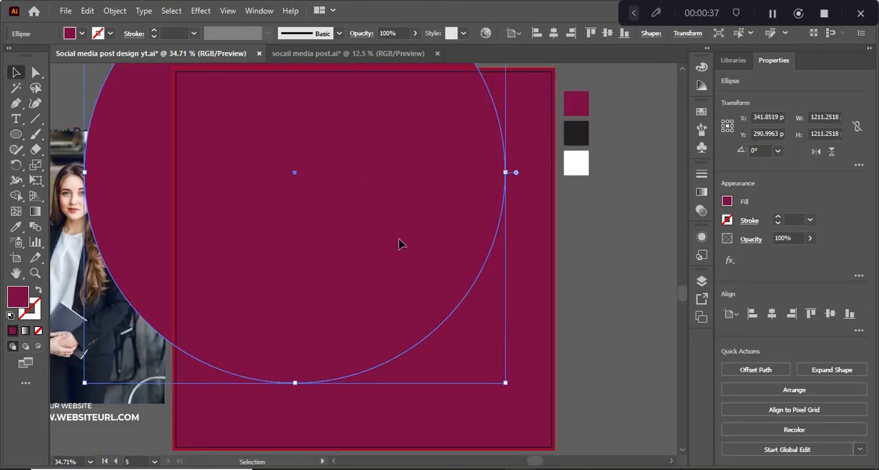
pyautogui.moveTo(400, 243); pyautogui.dragTo(433, 256)
# Fill the large circle with the white sampled from the swatch square beside the artboard
pyautogui.press('i')
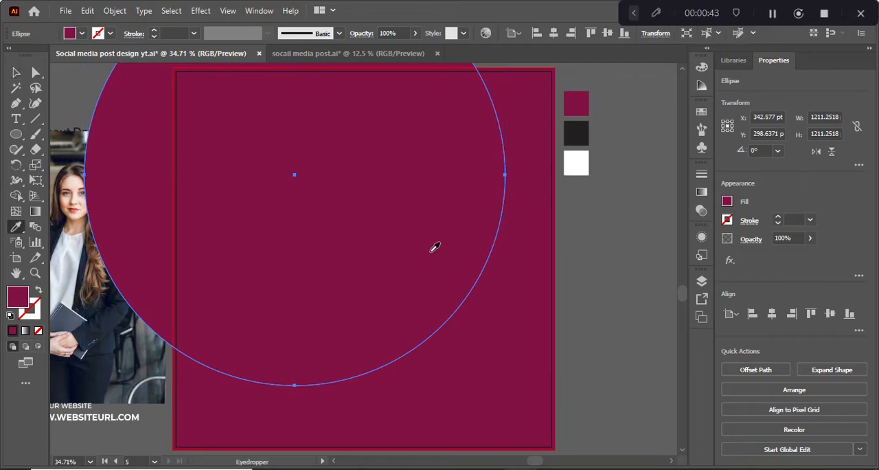
pyautogui.click(583, 169)
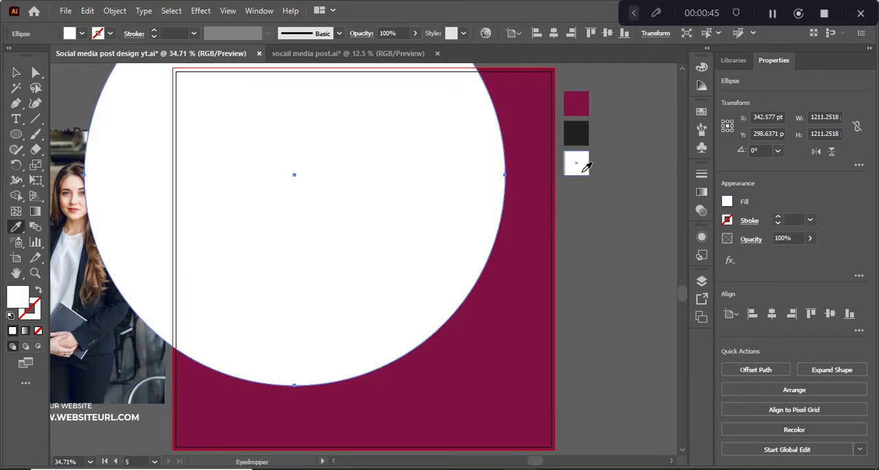
pyautogui.click(16, 72)
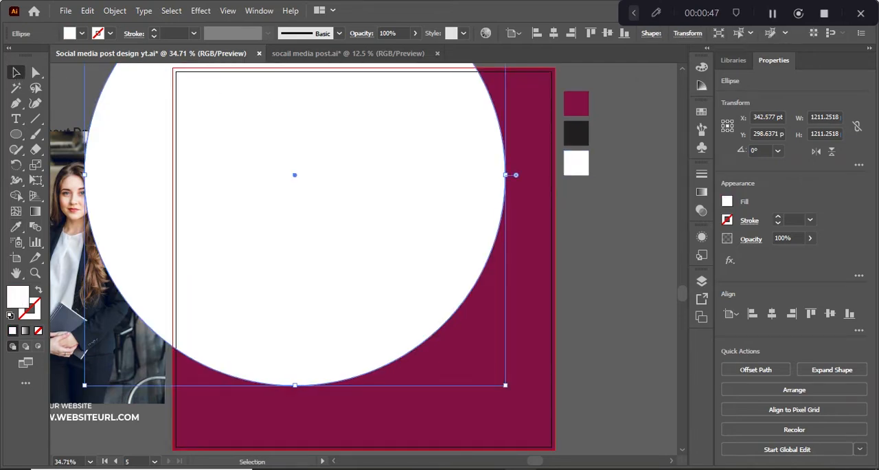
pyautogui.click(580, 292)
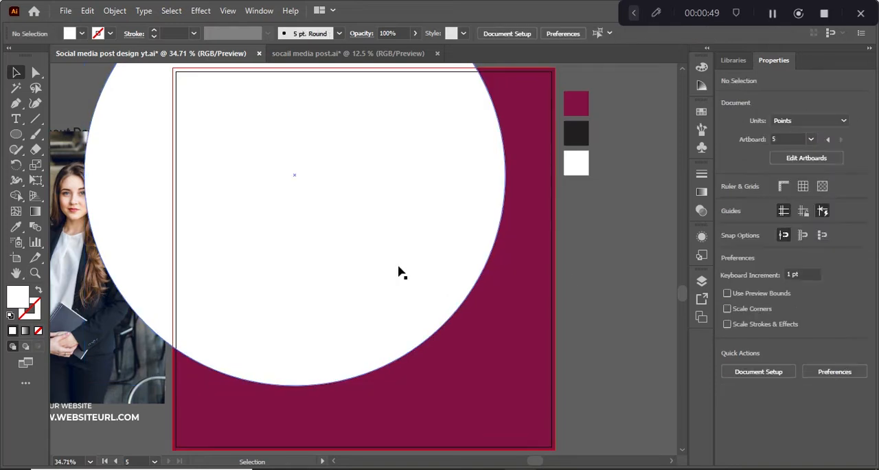
# Draw a white upright rectangle about 464 by 757 pt near the artboard's right edge, overlapping the circle
pyautogui.moveTo(16, 135); pyautogui.dragTo(51, 135)
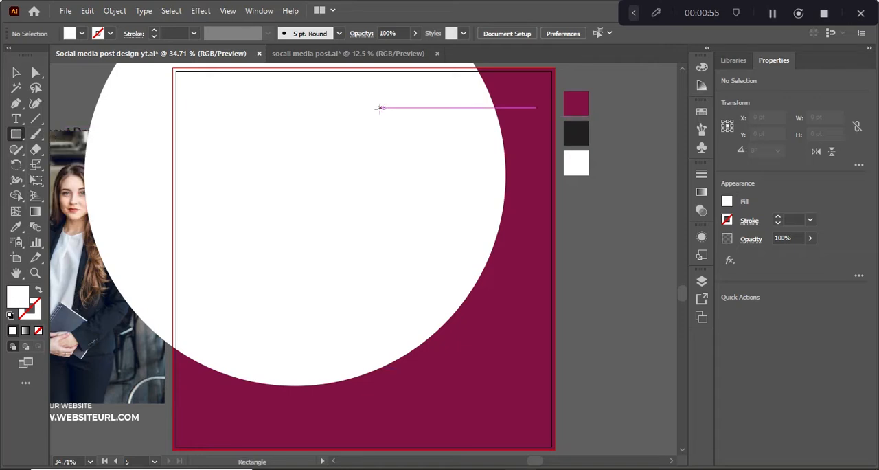
pyautogui.moveTo(383, 107); pyautogui.dragTo(546, 371)
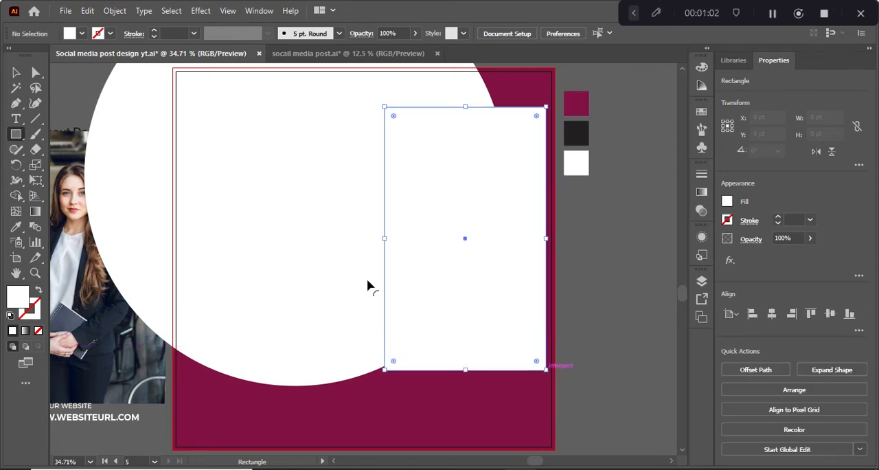
pyautogui.click(15, 76)
# Center the photo of the businesswoman on the white rectangle and clip it to that rectangle with a clipping mask
pyautogui.keyDown('shift'); pyautogui.click(69, 253); pyautogui.keyUp('shift')
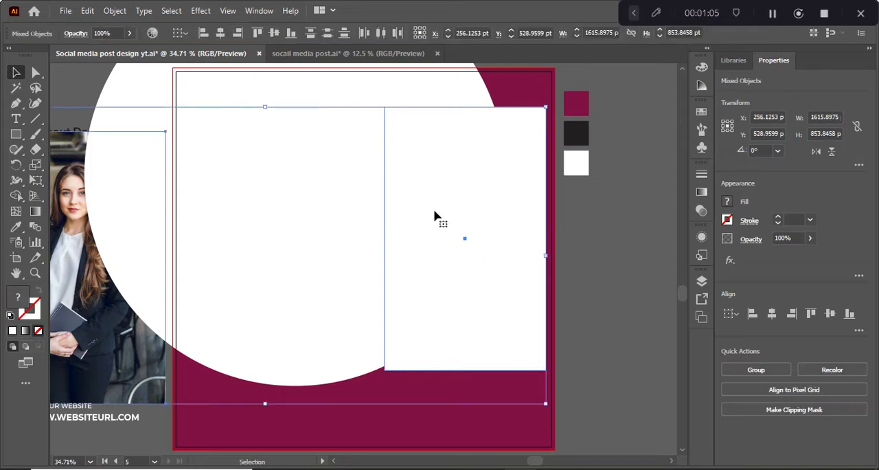
pyautogui.click(435, 210)
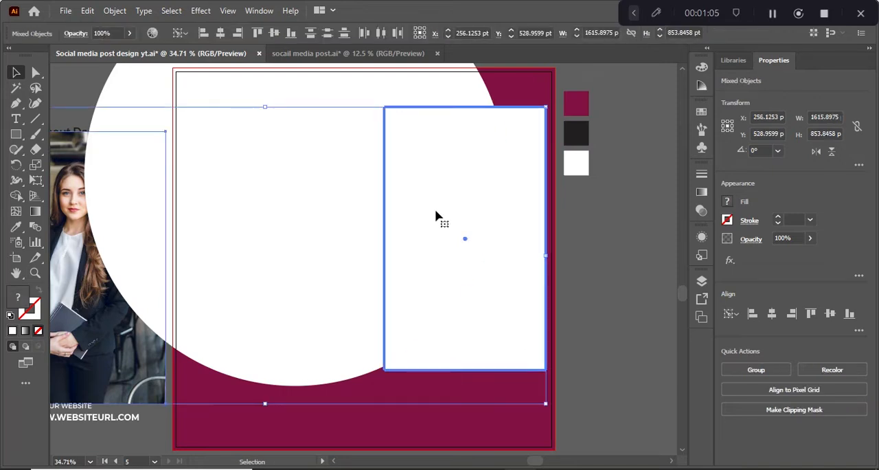
pyautogui.click(772, 313)
pyautogui.click(830, 313)
pyautogui.rightClick(508, 262)
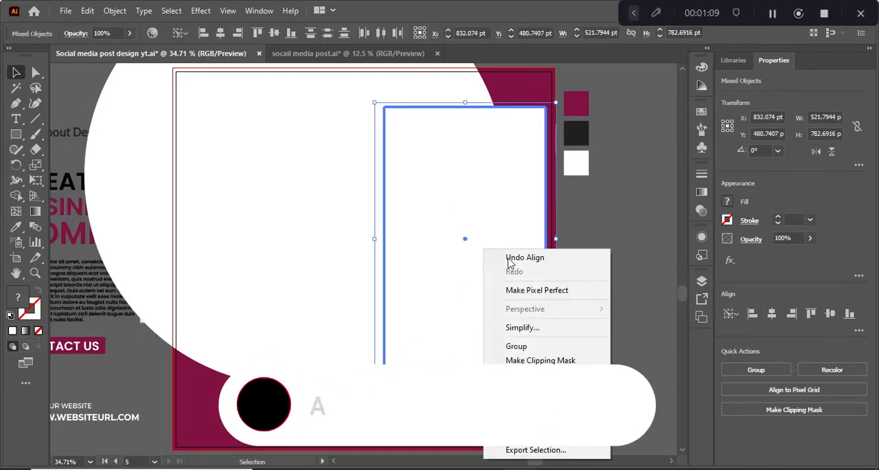
pyautogui.click(560, 360)
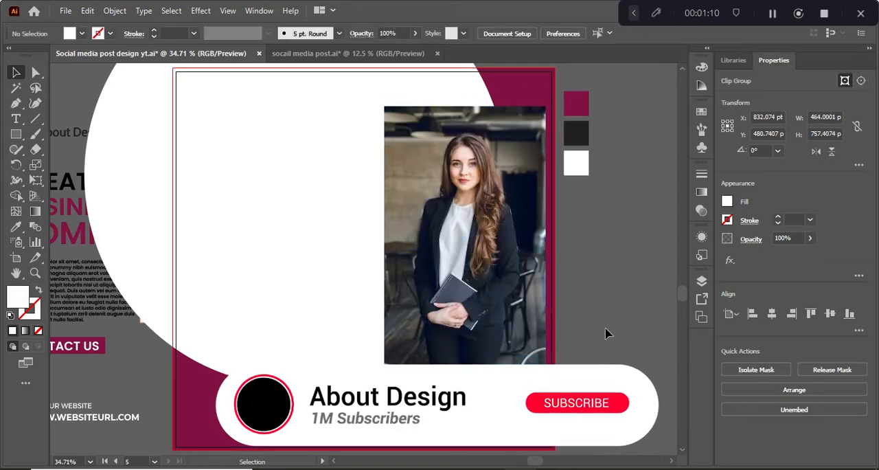
# Shift the clipped photo about 27 pt to the left
pyautogui.moveTo(448, 264); pyautogui.dragTo(435, 262)
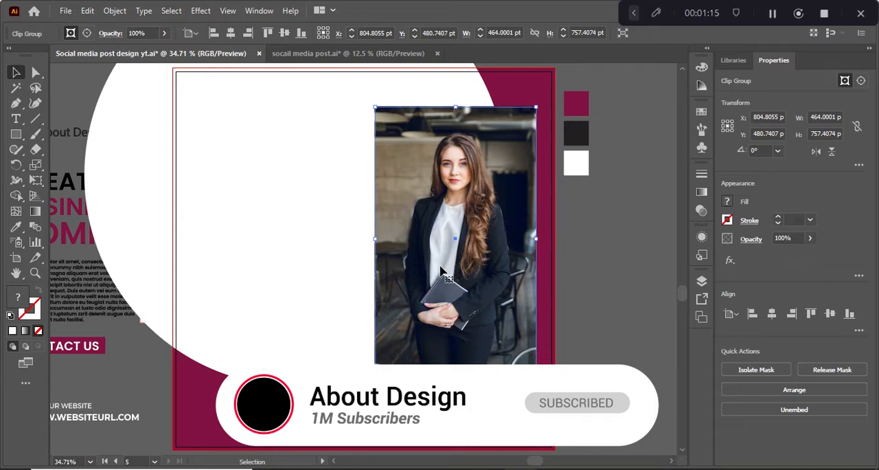
pyautogui.keyDown('shift'); pyautogui.click(422, 229); pyautogui.keyUp('shift')
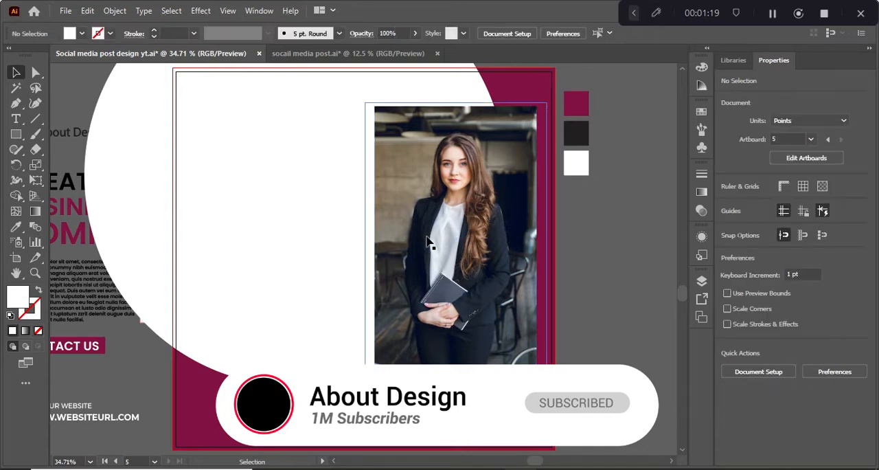
# Duplicate the clipped photo in place, directly over the original
pyautogui.click(500, 277)
pyautogui.click(87, 10)
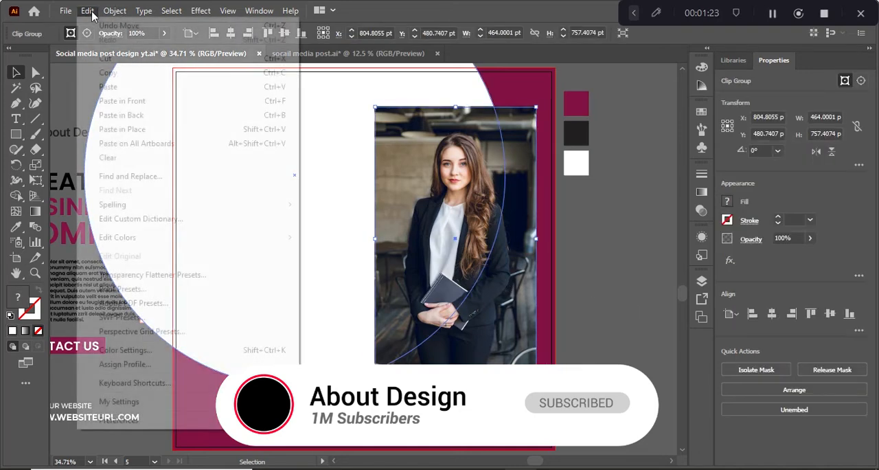
pyautogui.click(109, 72)
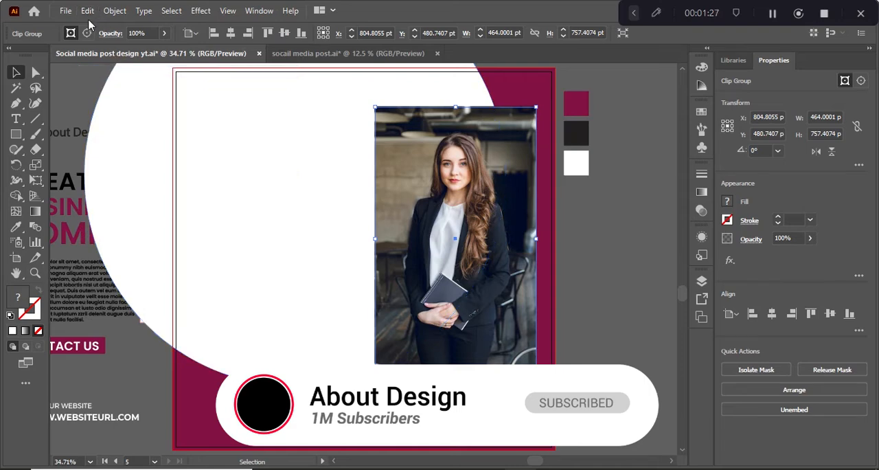
pyautogui.click(87, 11)
pyautogui.click(110, 87)
pyautogui.click(637, 336)
# Offset the front copy of the clipped photo 20 pt right and 20 pt down from the one behind it
pyautogui.moveTo(496, 255); pyautogui.dragTo(508, 255)
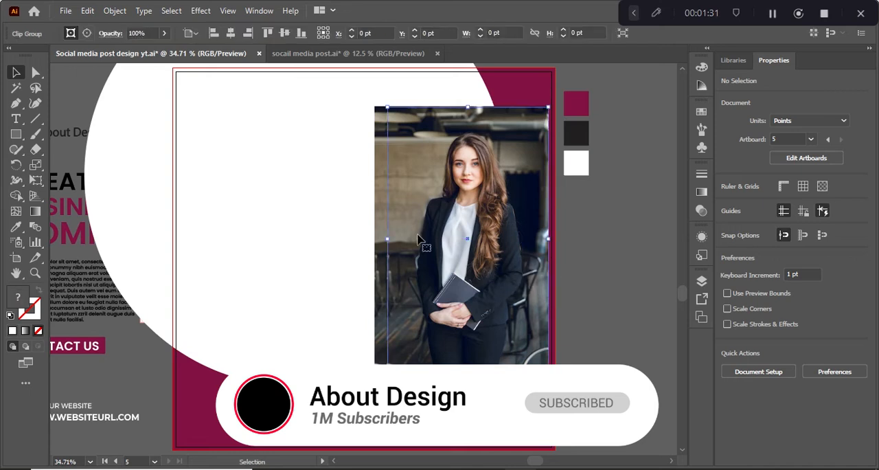
pyautogui.hotkey('ctrl', 'z')
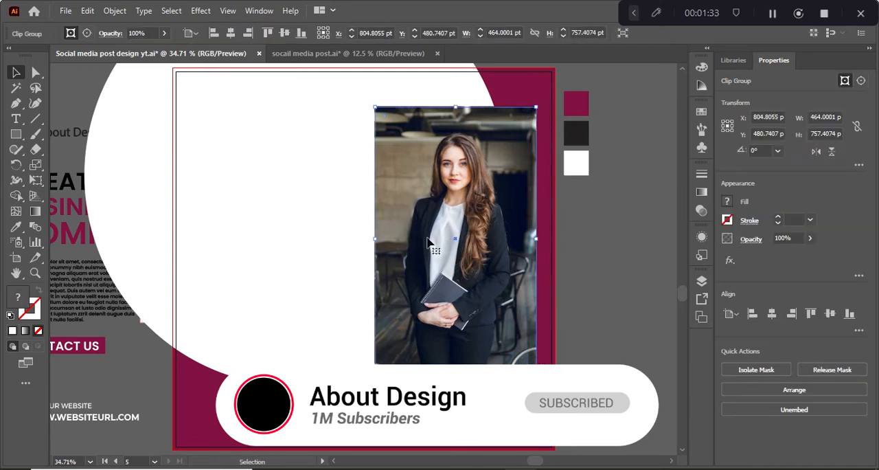
pyautogui.hotkey('shift', 'Right')
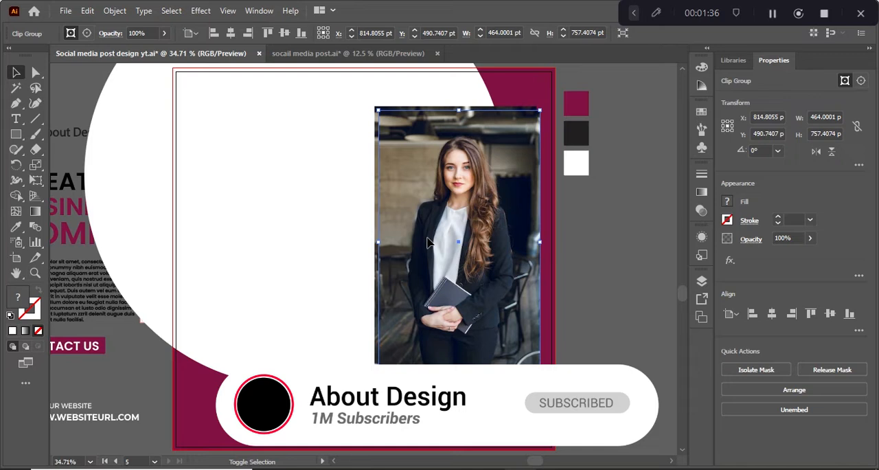
pyautogui.hotkey('shift', 'Right')
pyautogui.hotkey('shift', 'Down')
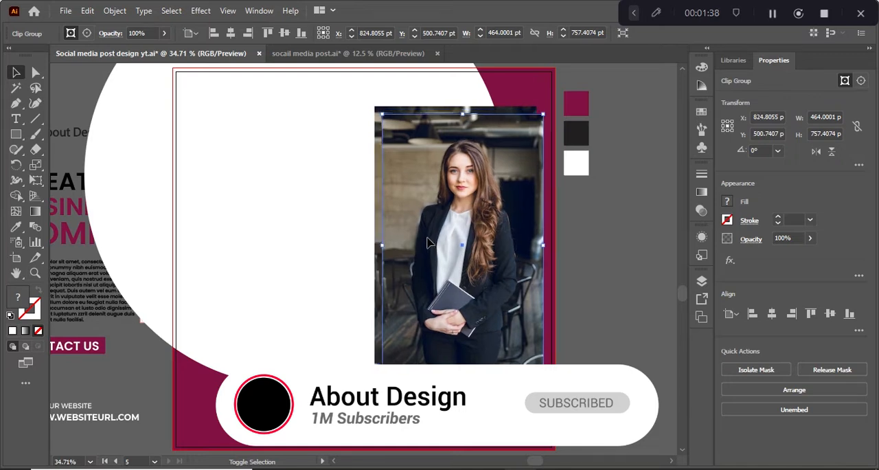
# Move both overlapping clipped photos together 20 pt to the left
pyautogui.keyDown('shift'); pyautogui.click(375, 195); pyautogui.keyUp('shift')
pyautogui.hotkey('shift', 'Left')
pyautogui.hotkey('shift', 'Left')
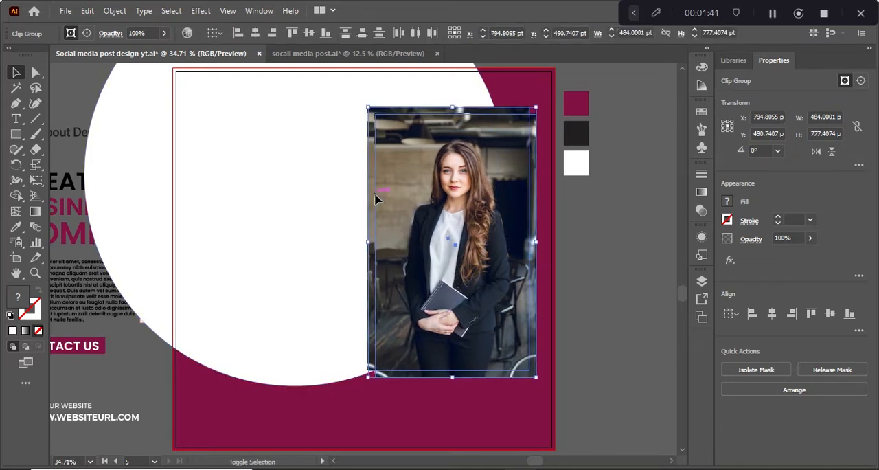
pyautogui.click(627, 282)
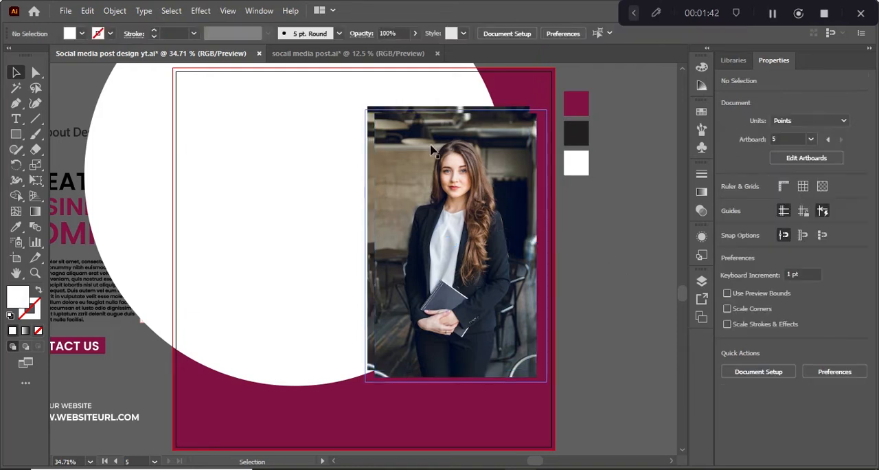
pyautogui.click(396, 126)
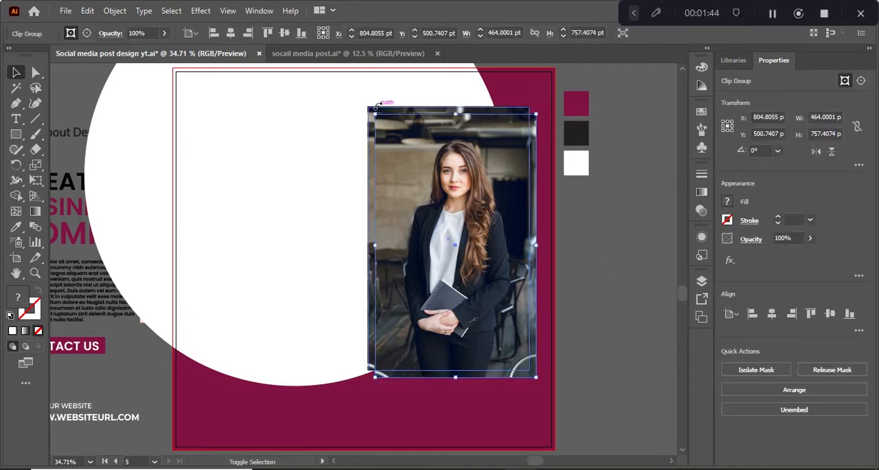
pyautogui.click(372, 136)
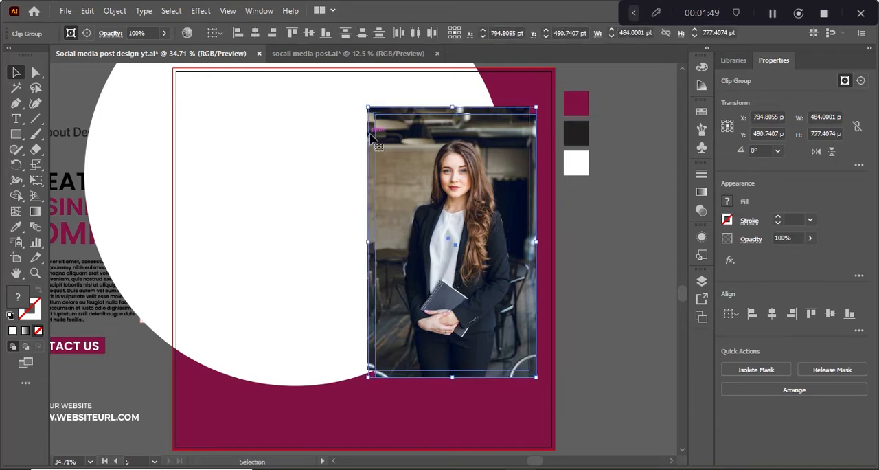
pyautogui.rightClick(421, 197)
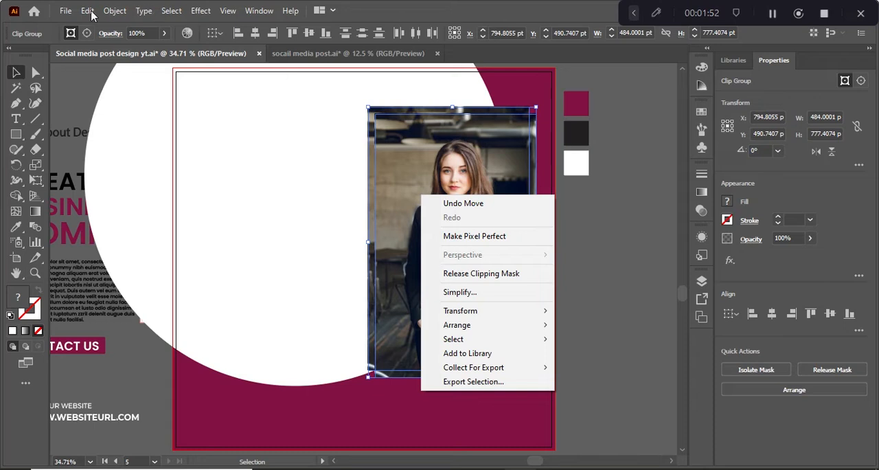
pyautogui.click(651, 298)
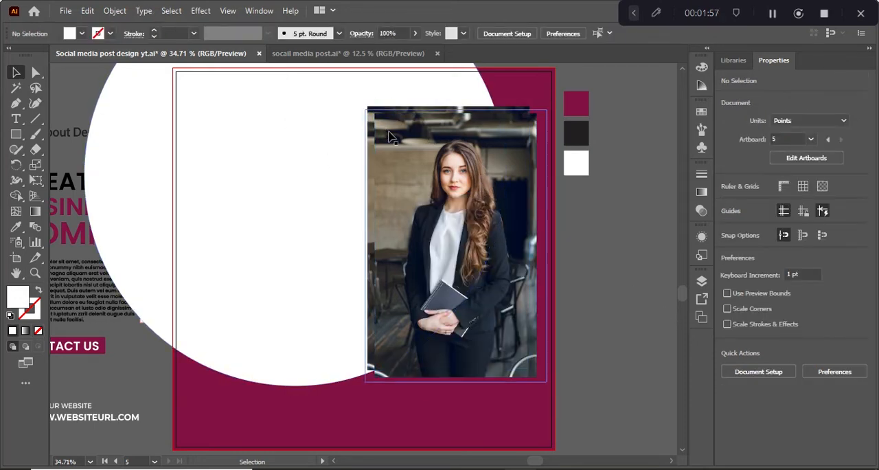
# Move the logo, headline and body text group onto the white circle at about X 284 pt, Y 420 pt, and bring it to the front
pyautogui.moveTo(102, 251); pyautogui.dragTo(249, 228)
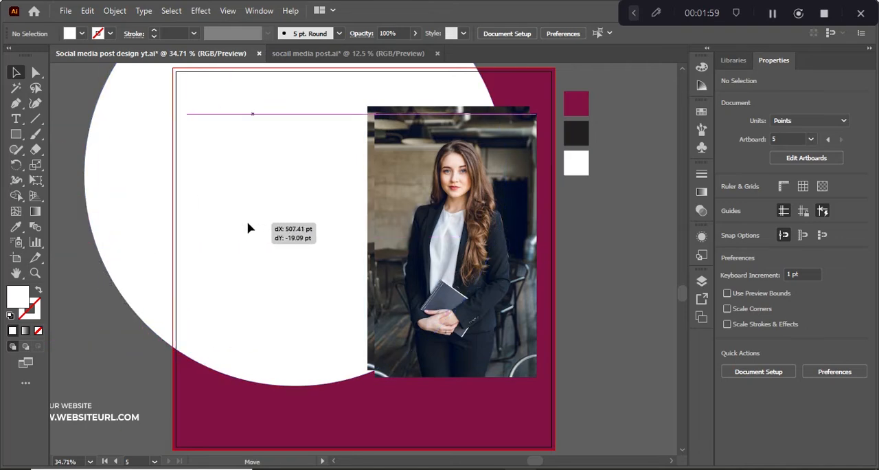
pyautogui.rightClick(249, 224)
pyautogui.moveTo(360, 383)
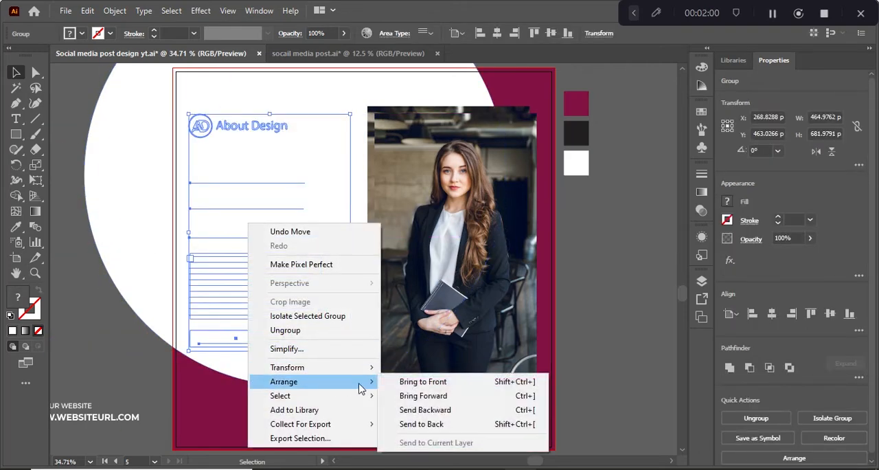
pyautogui.click(426, 381)
pyautogui.click(593, 374)
pyautogui.moveTo(210, 286)
pyautogui.mouseDown()
pyautogui.moveTo(230, 280)
pyautogui.moveTo(217, 265)
pyautogui.moveTo(216, 273)
pyautogui.mouseUp()
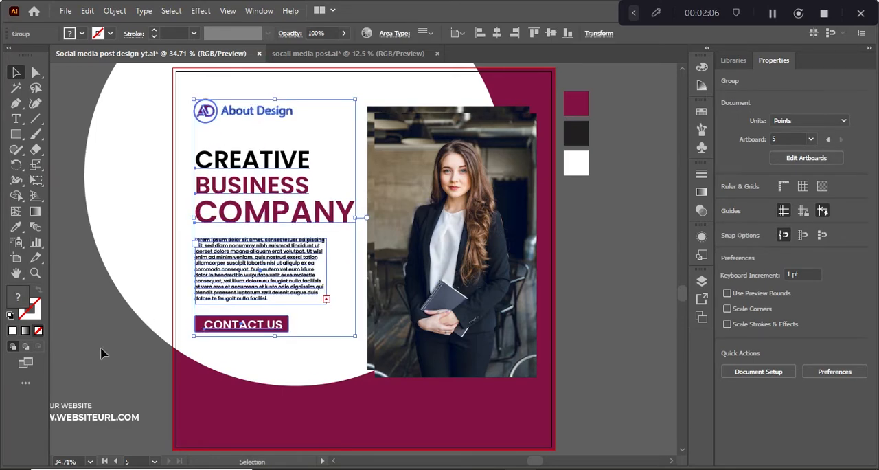
# Place the phone and website contact group in the maroon area below the circle and photo, and bring it to the front
pyautogui.moveTo(83, 420); pyautogui.dragTo(416, 424)
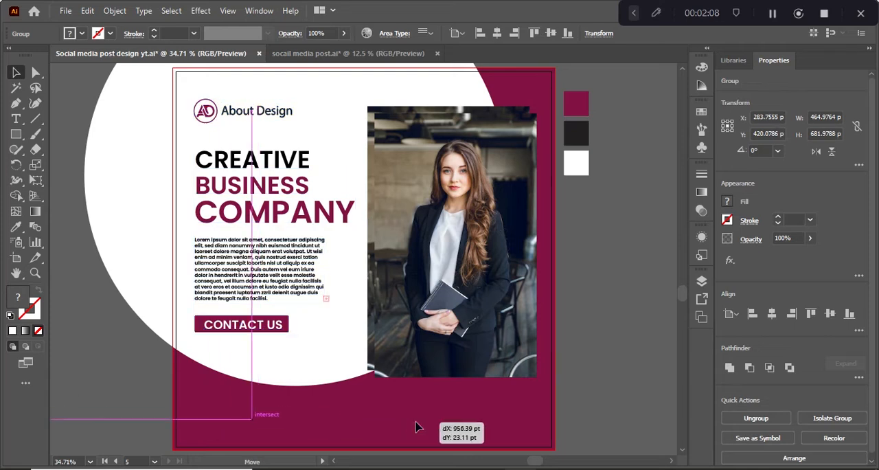
pyautogui.rightClick(416, 424)
pyautogui.moveTo(467, 356)
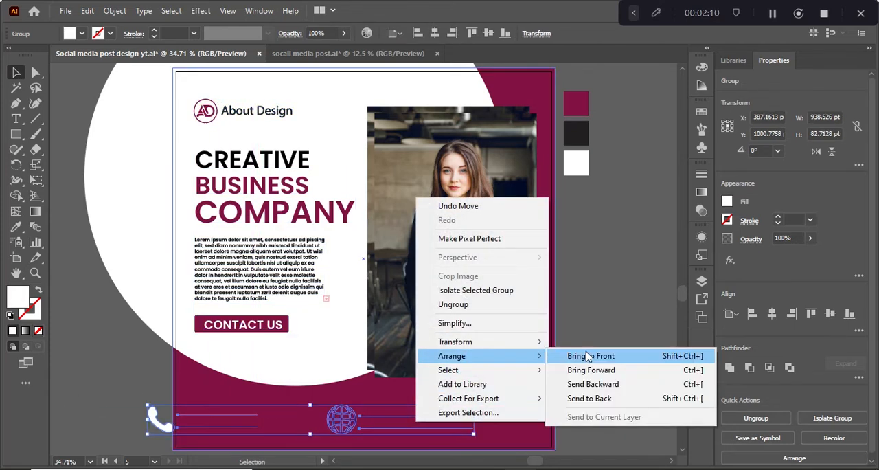
pyautogui.click(532, 356)
pyautogui.moveTo(328, 438); pyautogui.dragTo(400, 431)
pyautogui.click(88, 347)
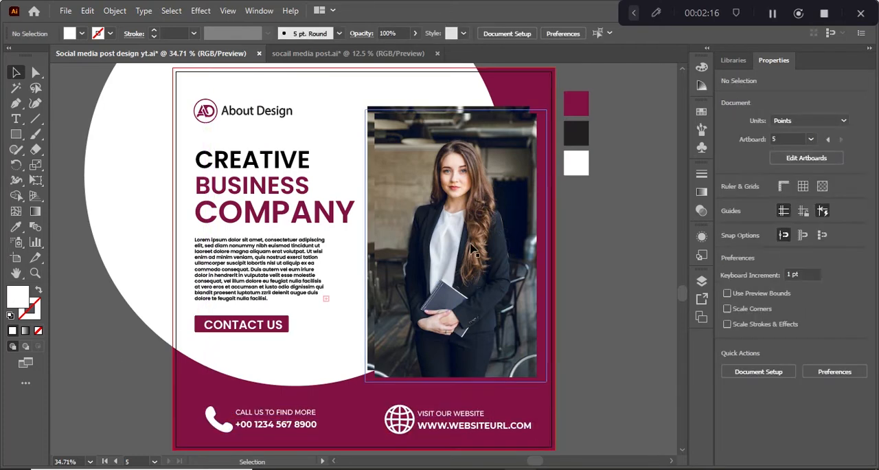
# Round the corners of both overlapping clipped photos together to a radius of about 36.6 pt
pyautogui.doubleClick(424, 217)
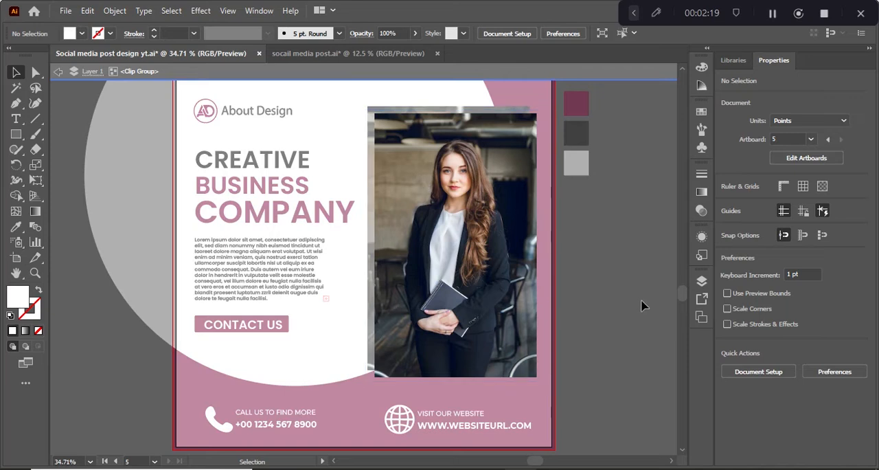
pyautogui.doubleClick(642, 305)
pyautogui.click(371, 117)
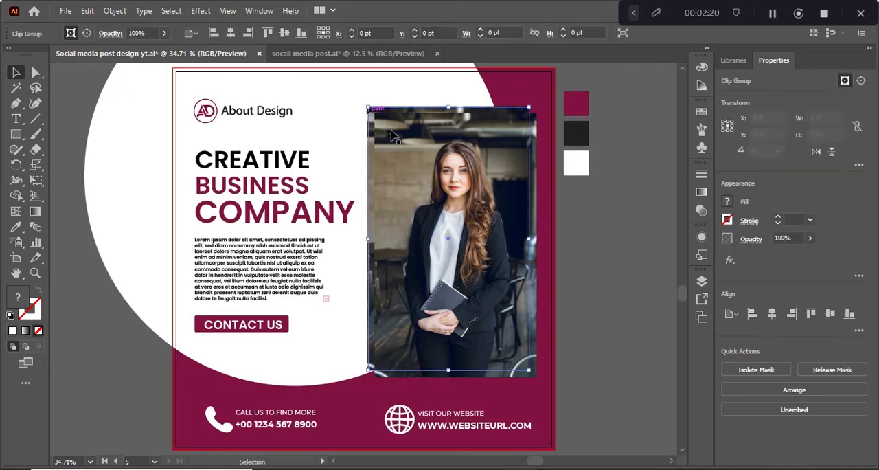
pyautogui.click(395, 191)
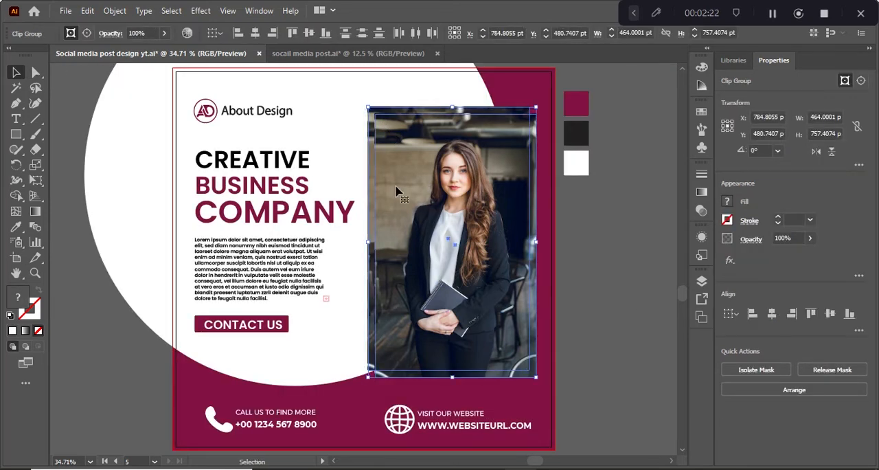
pyautogui.click(36, 73)
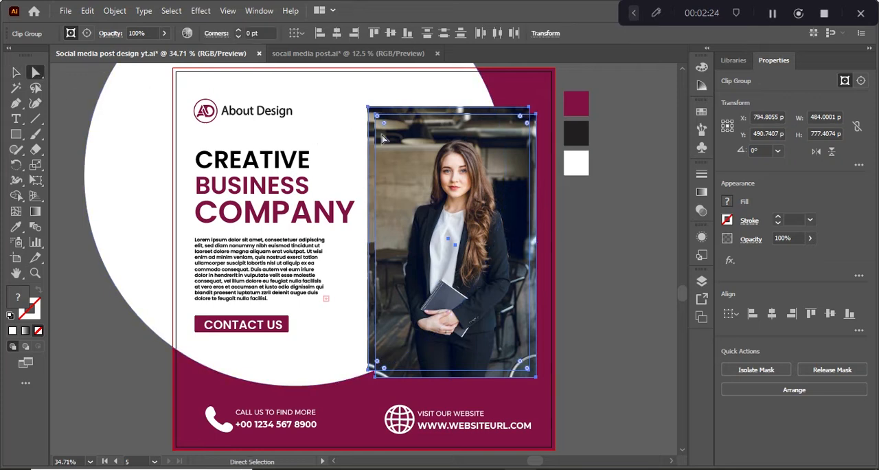
pyautogui.moveTo(387, 129); pyautogui.dragTo(388, 132)
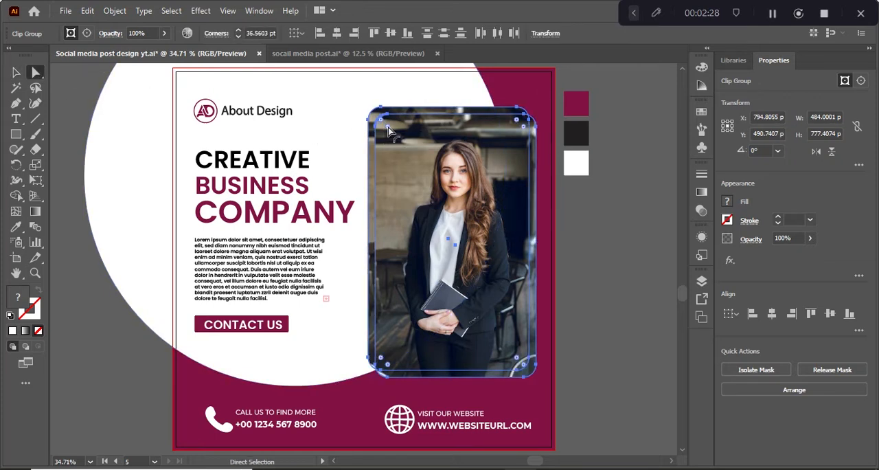
pyautogui.click(622, 298)
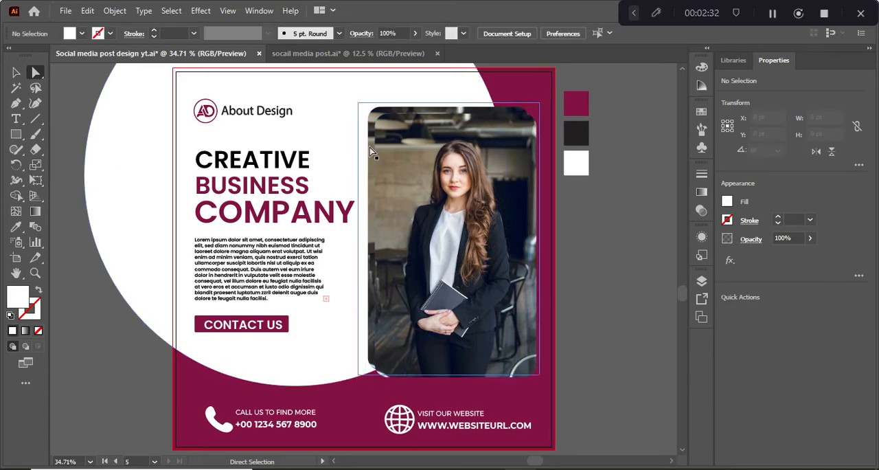
# Duplicate the rear clipped photo in place, directly behind the original
pyautogui.click(369, 121)
pyautogui.press('v')
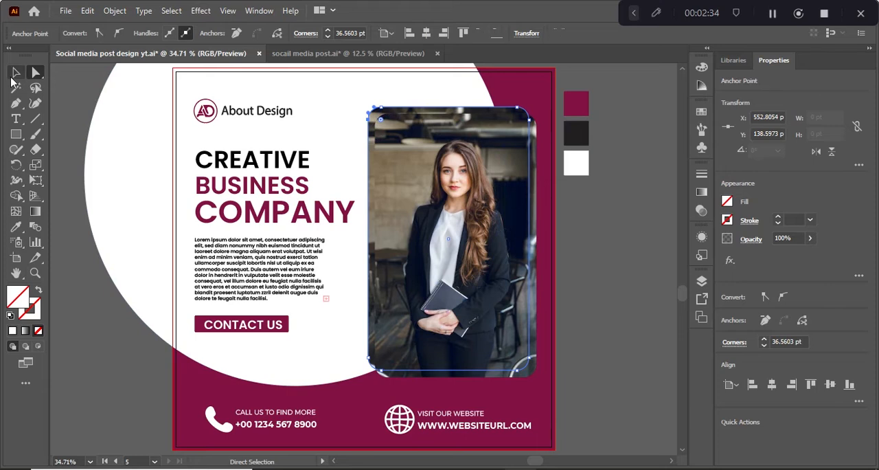
pyautogui.click(656, 277)
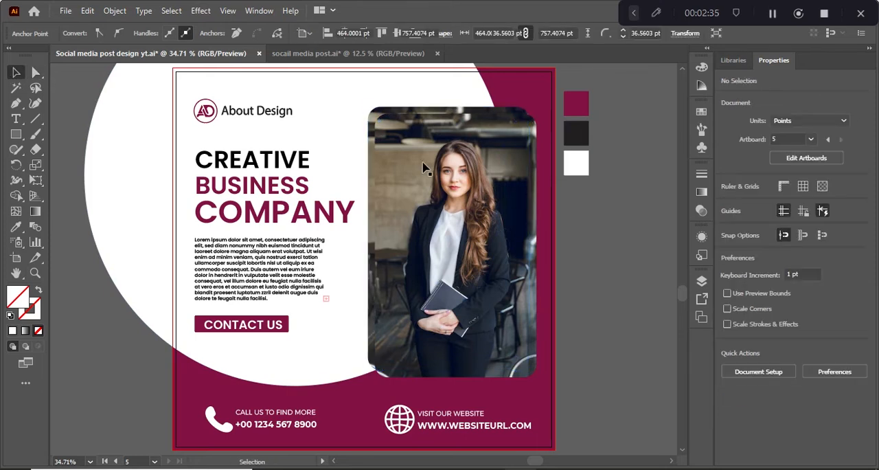
pyautogui.click(372, 138)
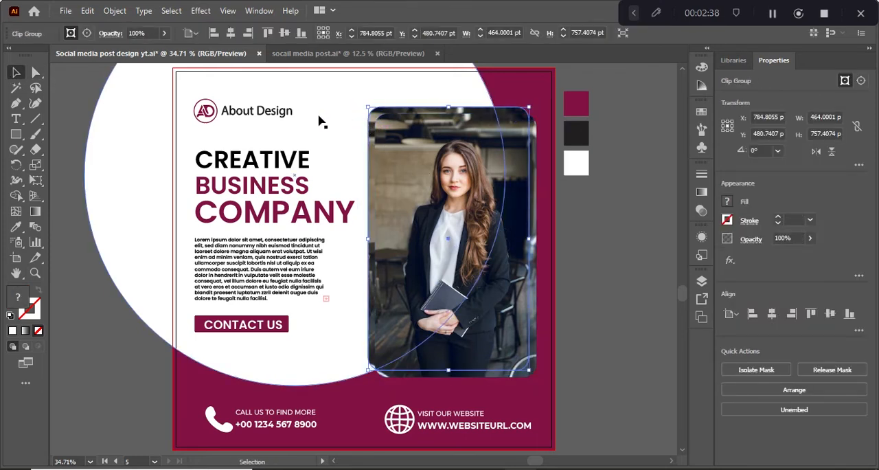
pyautogui.click(87, 11)
pyautogui.click(108, 72)
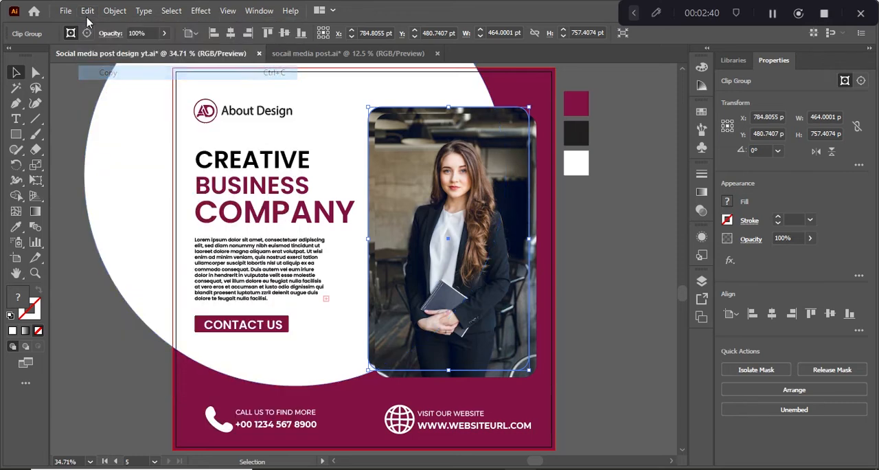
pyautogui.click(87, 11)
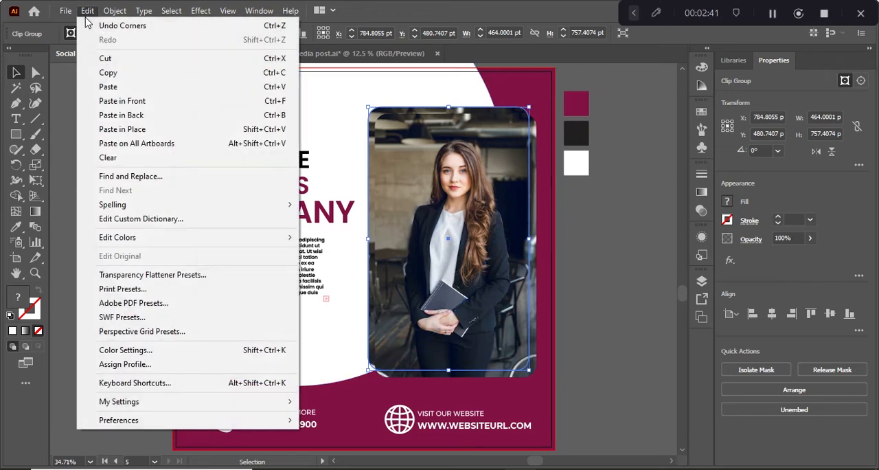
pyautogui.click(122, 115)
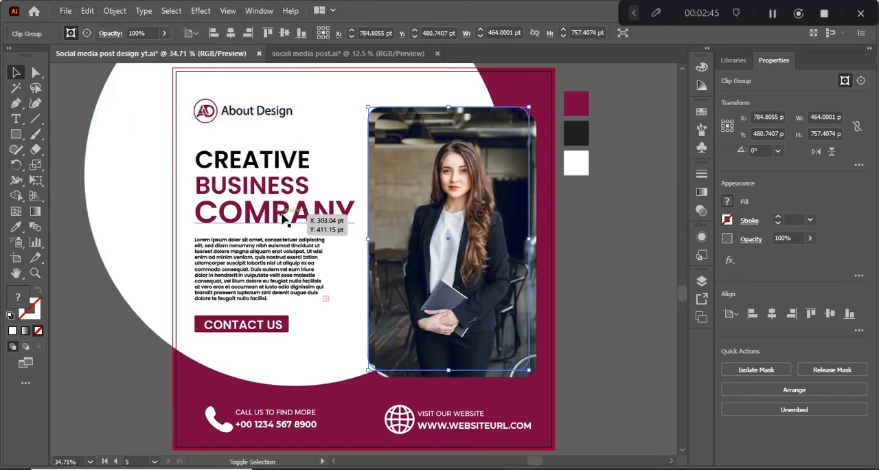
# Offset the rearmost copy of the clipped photo 20 pt left and 30 pt up from its original
pyautogui.hotkey('shift', 'Left')
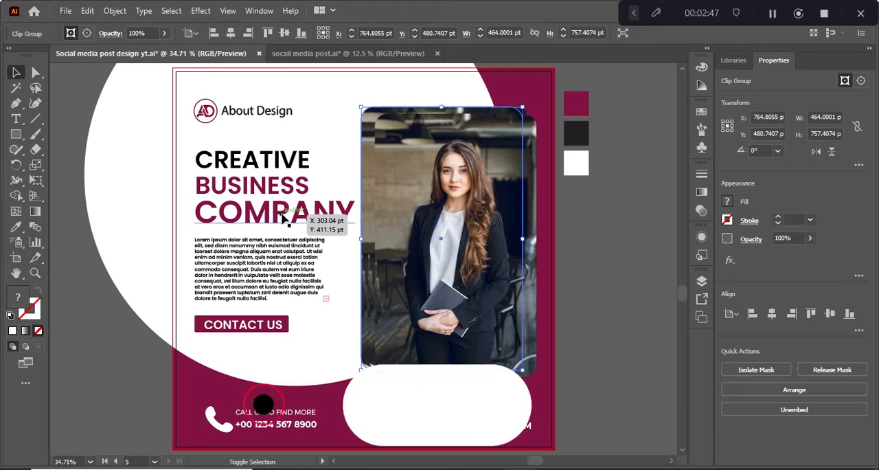
pyautogui.hotkey('shift', 'Down')
pyautogui.hotkey('shift', 'Down')
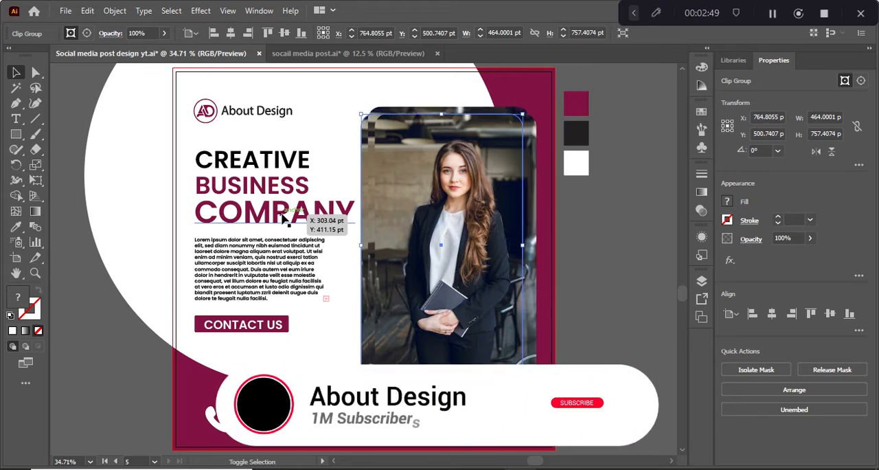
pyautogui.hotkey('shift', 'Up')
pyautogui.hotkey('shift', 'Up')
pyautogui.hotkey('shift', 'Up')
pyautogui.hotkey('shift', 'Up')
pyautogui.hotkey('shift', 'Up')
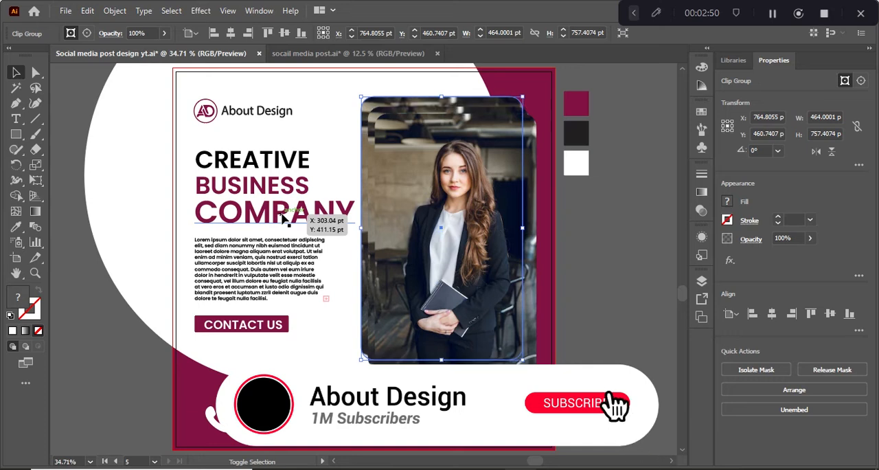
pyautogui.hotkey('shift', 'Left')
pyautogui.hotkey('shift', 'Right')
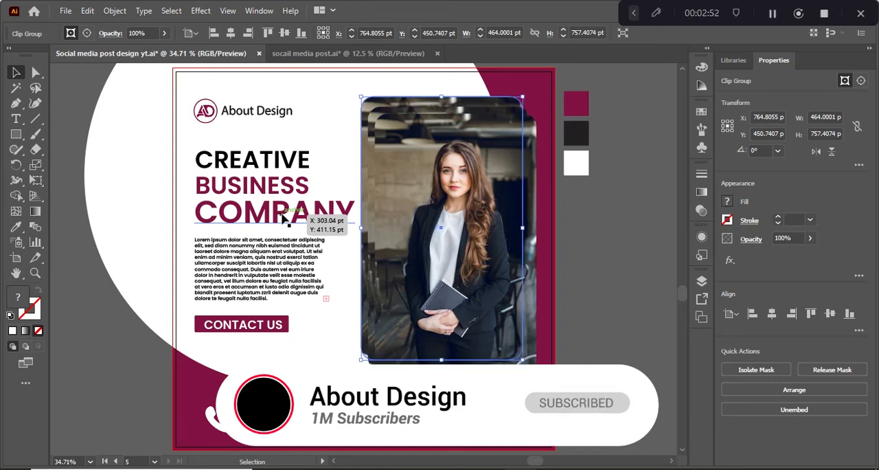
# Release the clipping mask of the rearmost photo copy
pyautogui.rightClick(385, 96)
pyautogui.click(428, 201)
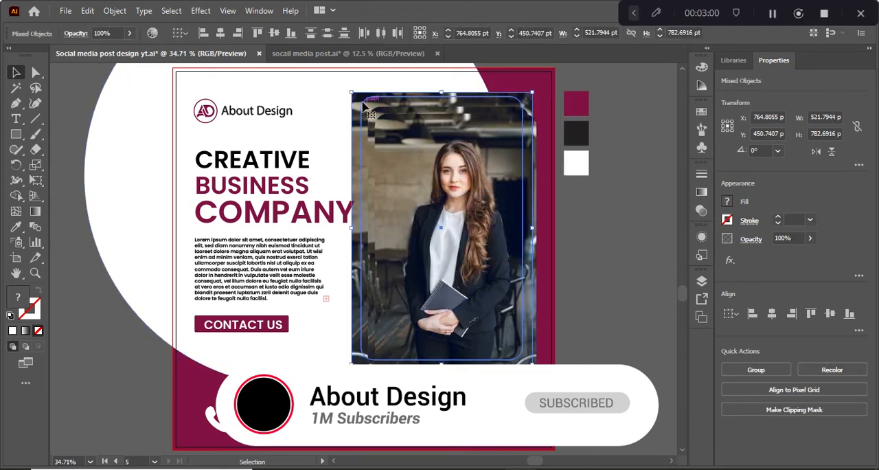
pyautogui.click(602, 245)
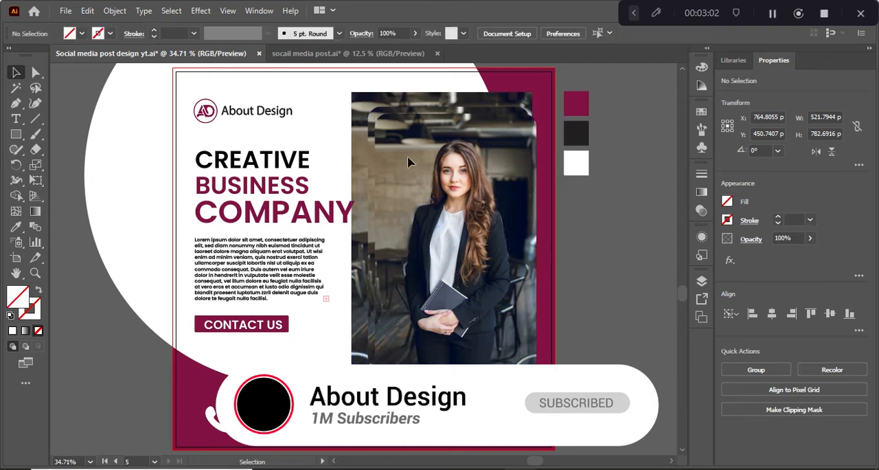
# Fill the released rounded rectangle with the maroon sampled from the background
pyautogui.click(361, 111)
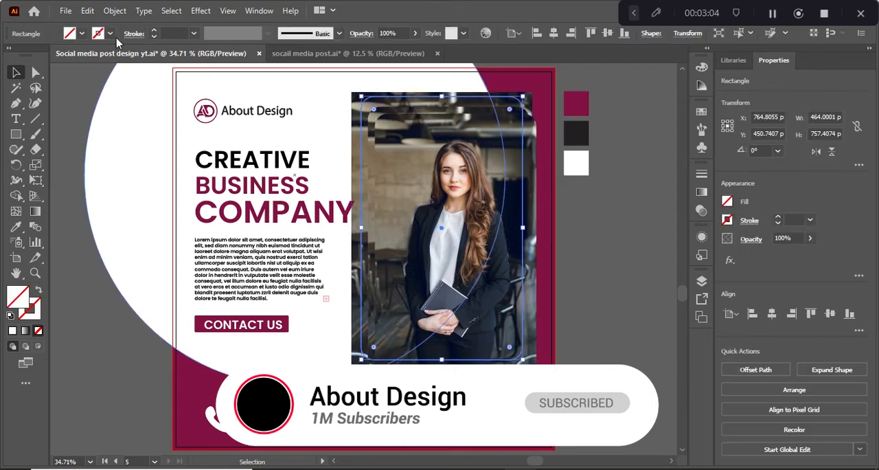
pyautogui.click(82, 34)
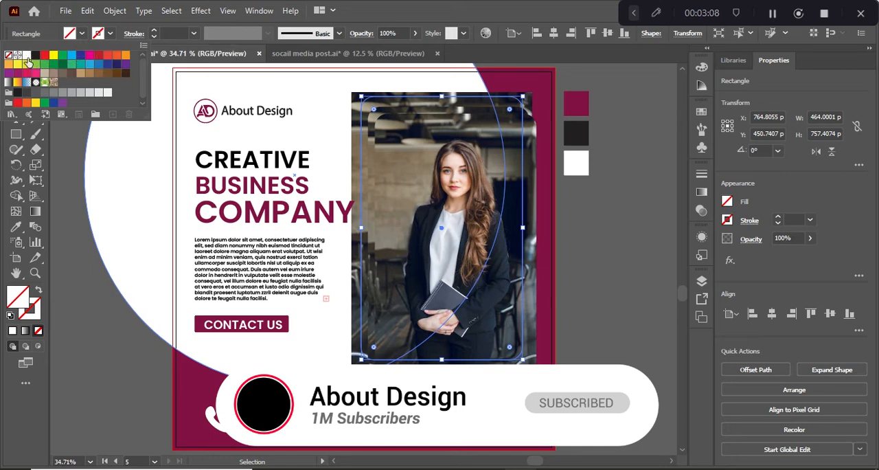
pyautogui.press('i')
pyautogui.click(189, 388)
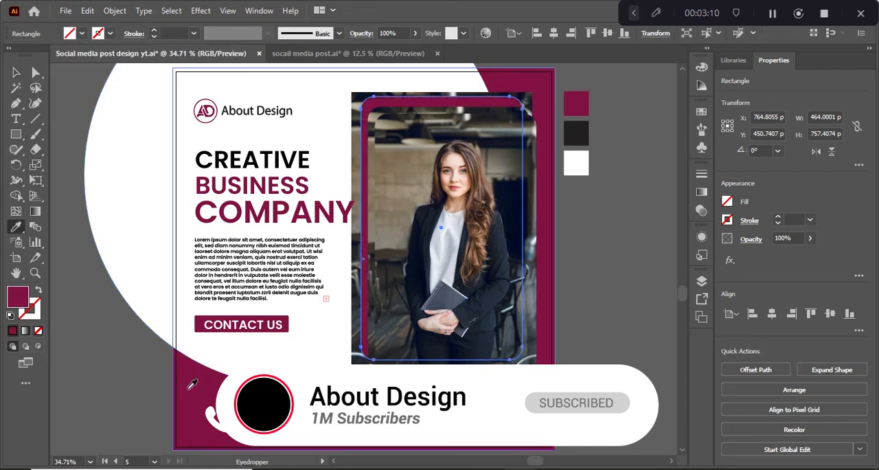
pyautogui.click(190, 388)
pyautogui.click(15, 73)
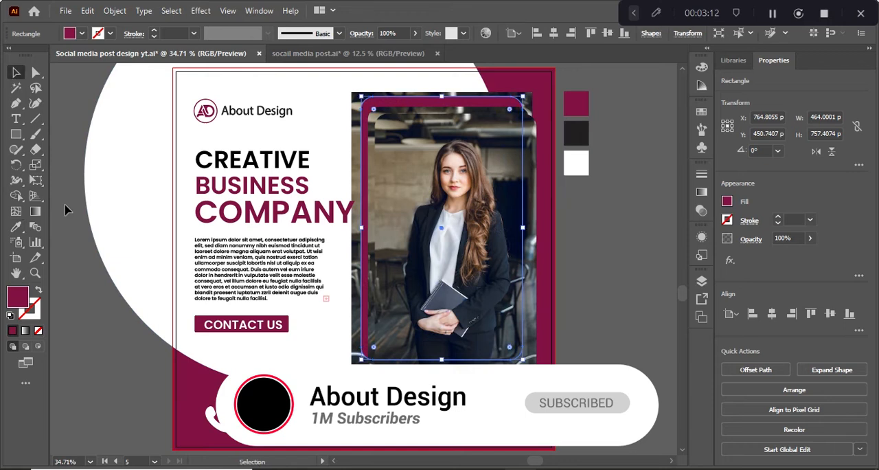
# Delete the unclipped photo behind the maroon rounded rectangle
pyautogui.click(81, 241)
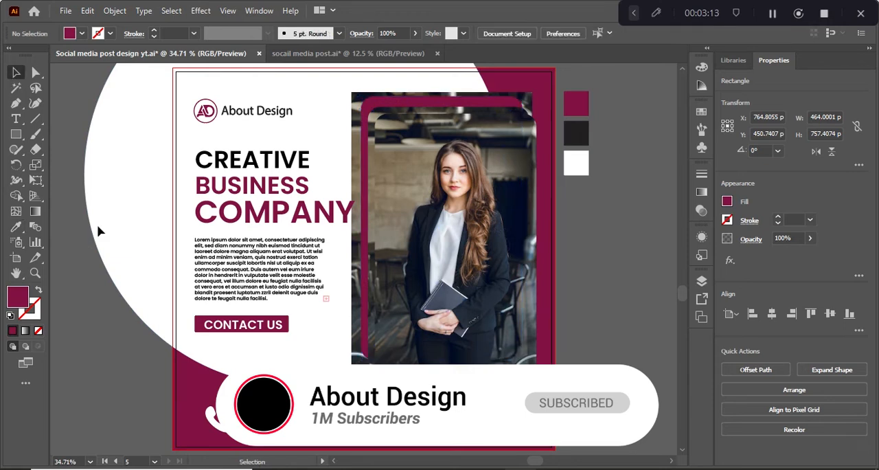
pyautogui.click(353, 157)
pyautogui.press('Delete')
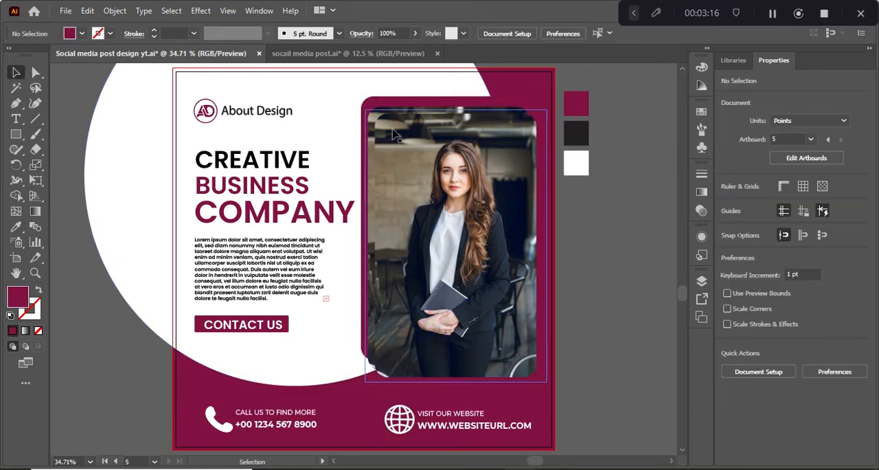
# Shift the maroon rounded rectangle behind the photos 10 pt to the left
pyautogui.click(382, 108)
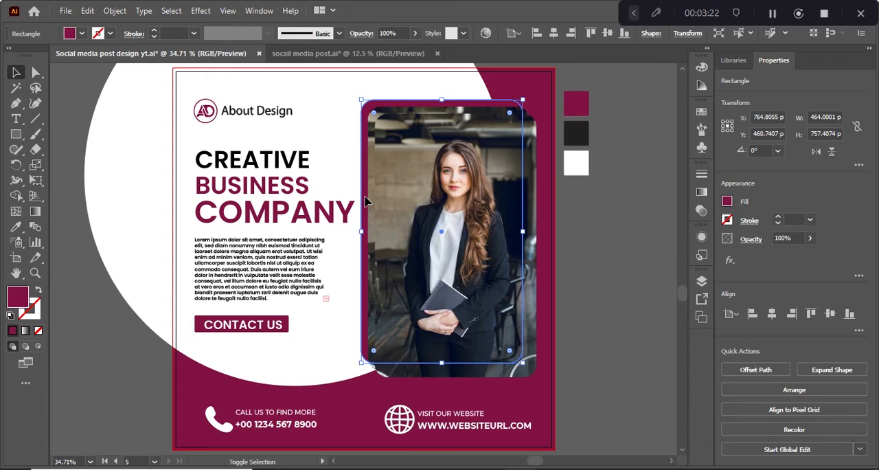
pyautogui.hotkey('shift', 'Left')
pyautogui.hotkey('shift', 'Up')
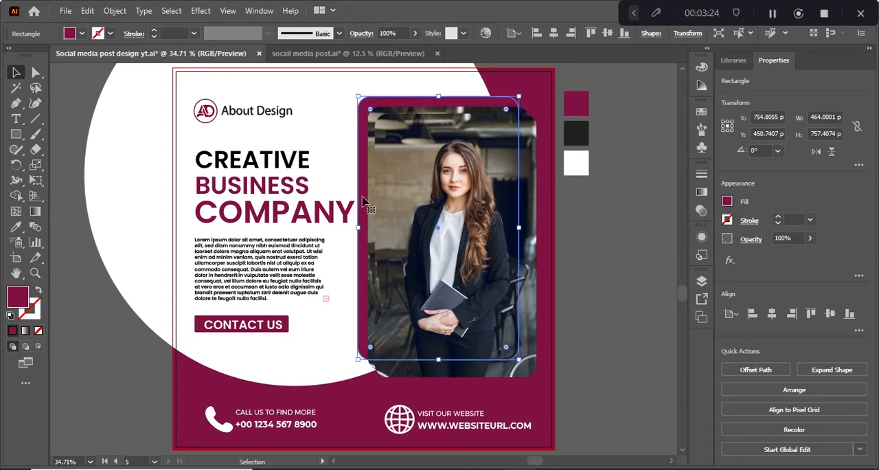
# Duplicate the maroon rounded rectangle in place, directly behind the original
pyautogui.click(87, 10)
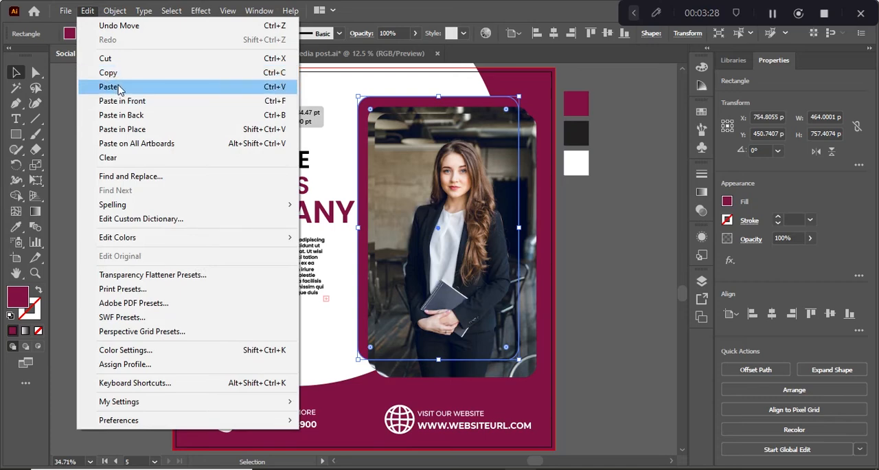
pyautogui.click(87, 11)
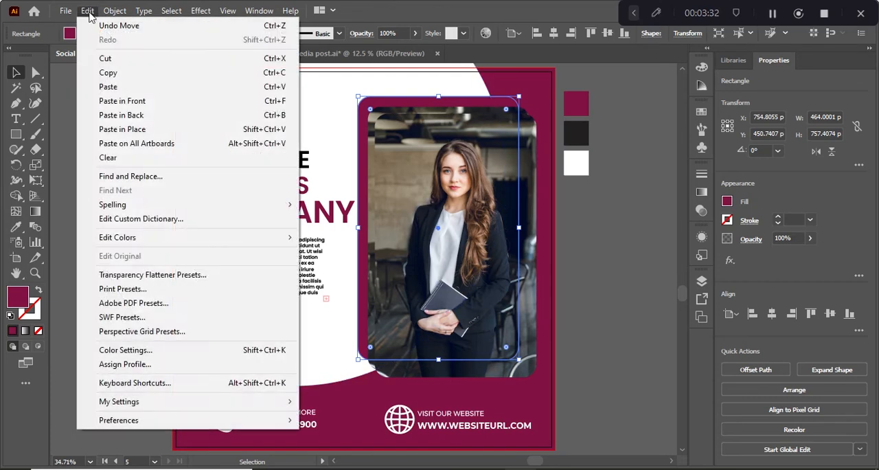
pyautogui.click(121, 114)
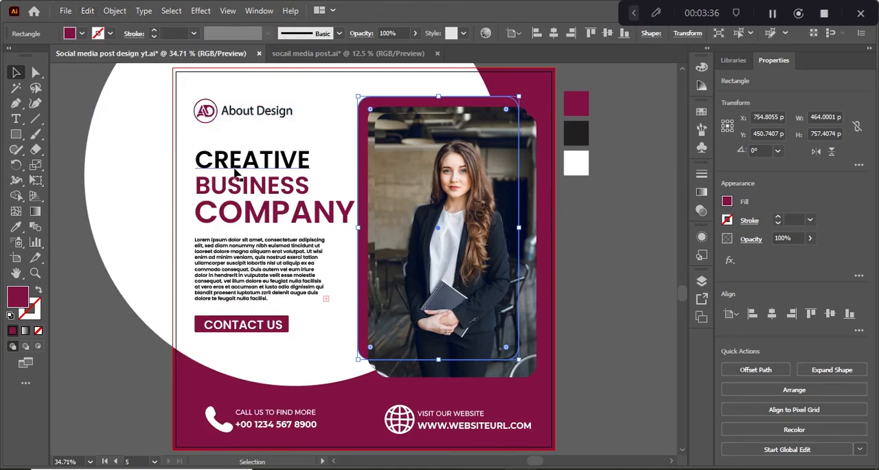
# Offset the duplicated maroon rounded rectangle 20 pt up and 20 pt left of the original
pyautogui.hotkey('shift', 'Up')
pyautogui.hotkey('shift', 'Up')
pyautogui.hotkey('shift', 'Up')
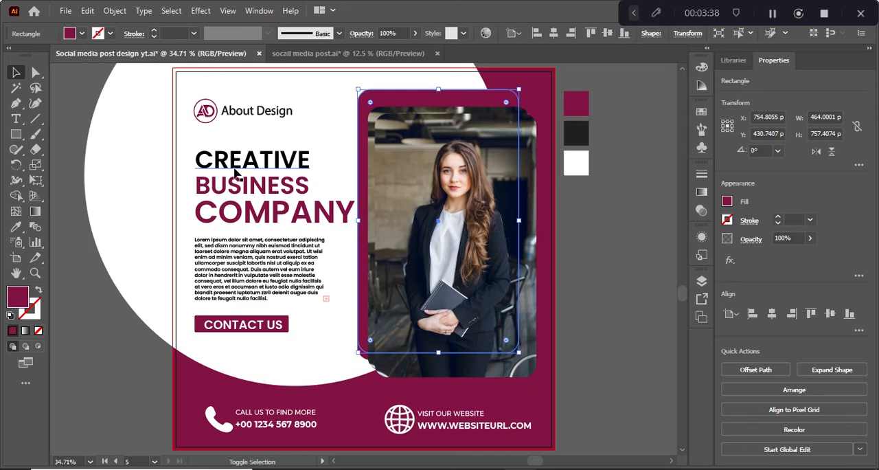
pyautogui.hotkey('shift', 'Left')
pyautogui.hotkey('shift', 'Left')
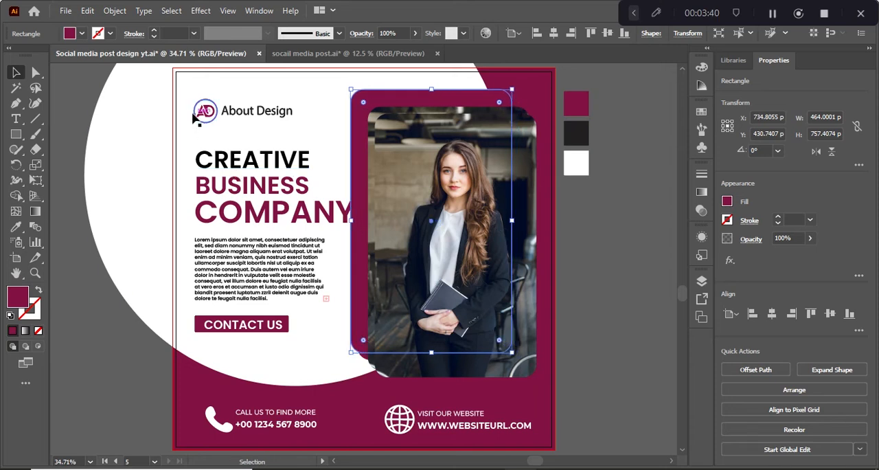
# Try filling the rearmost rounded rectangle with white
pyautogui.click(82, 33)
pyautogui.click(25, 55)
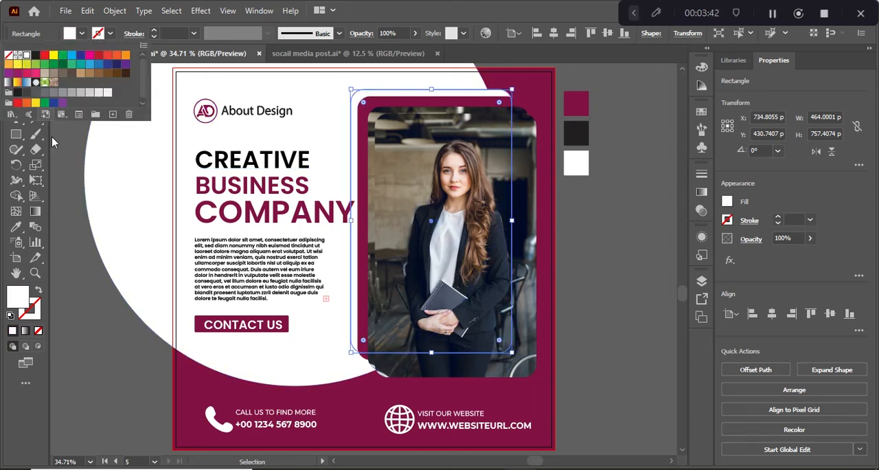
pyautogui.click(68, 207)
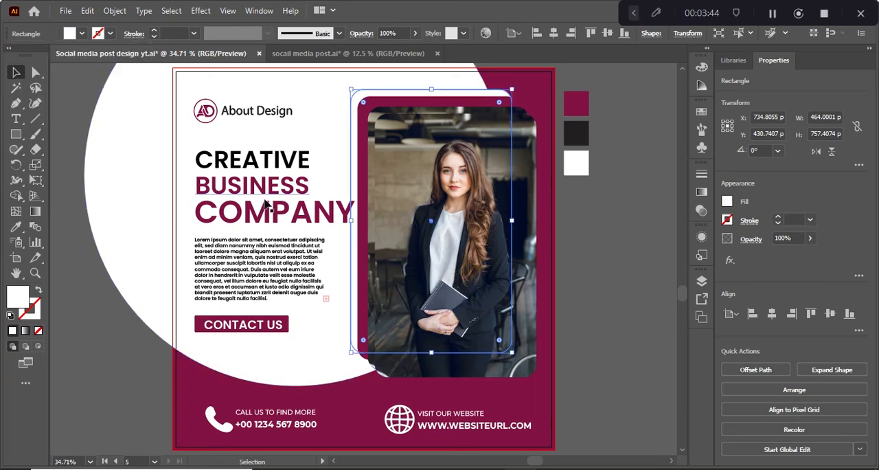
pyautogui.hotkey('ctrl', 'z')
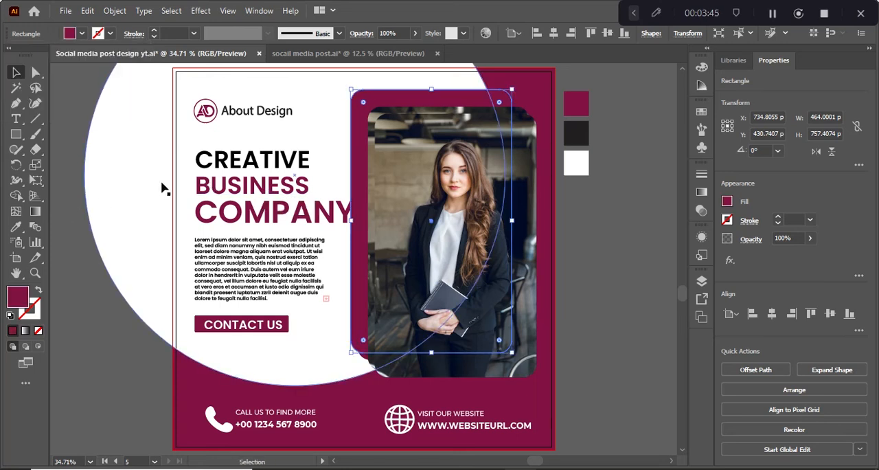
# Fill the rounded rectangle directly behind the photos with white, leaving the rearmost one maroon
pyautogui.click(362, 152)
pyautogui.click(76, 36)
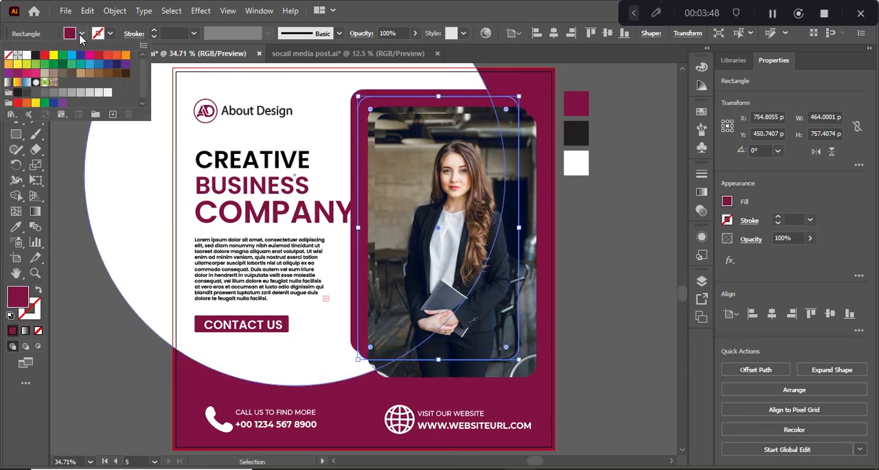
pyautogui.click(26, 55)
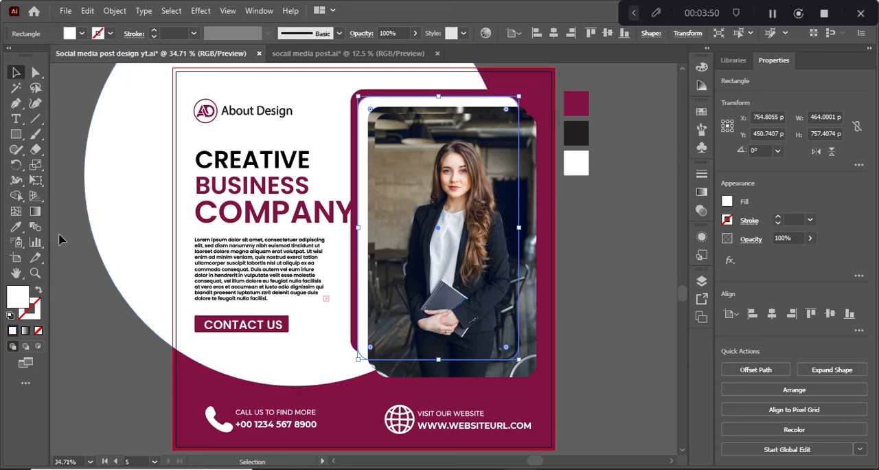
pyautogui.click(102, 331)
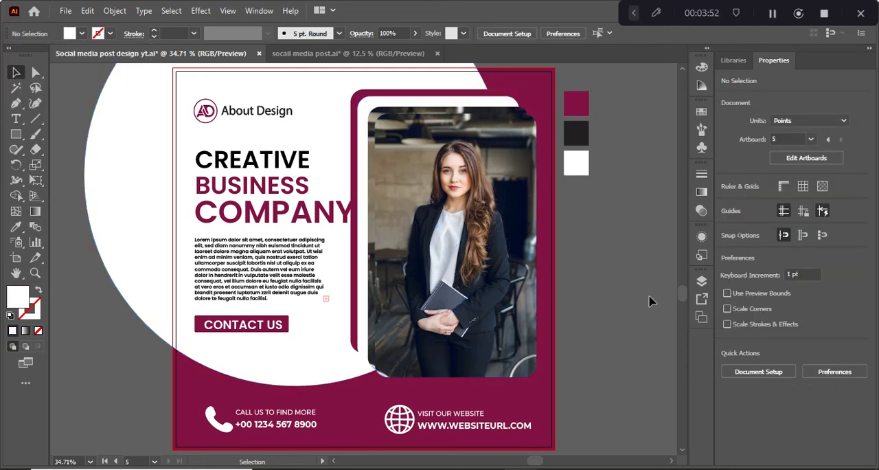
# Move the photos together with the white and maroon rounded rectangles 30 pt to the right
pyautogui.click(362, 228)
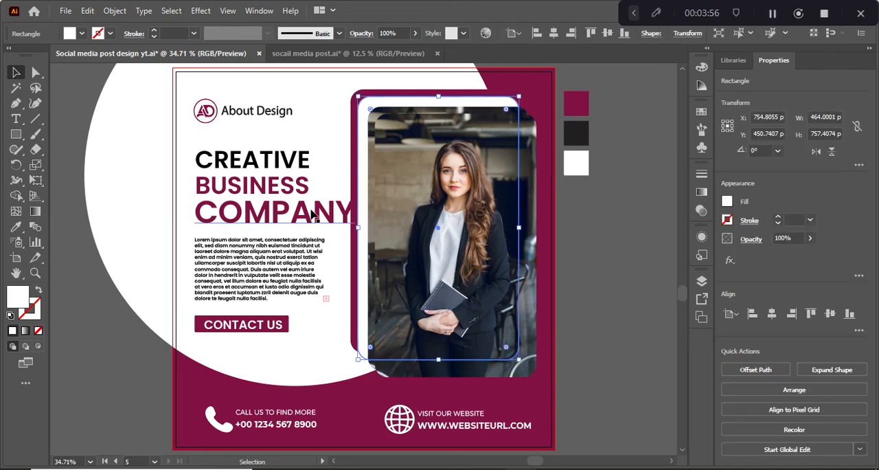
pyautogui.keyDown('shift'); pyautogui.click(362, 272); pyautogui.keyUp('shift')
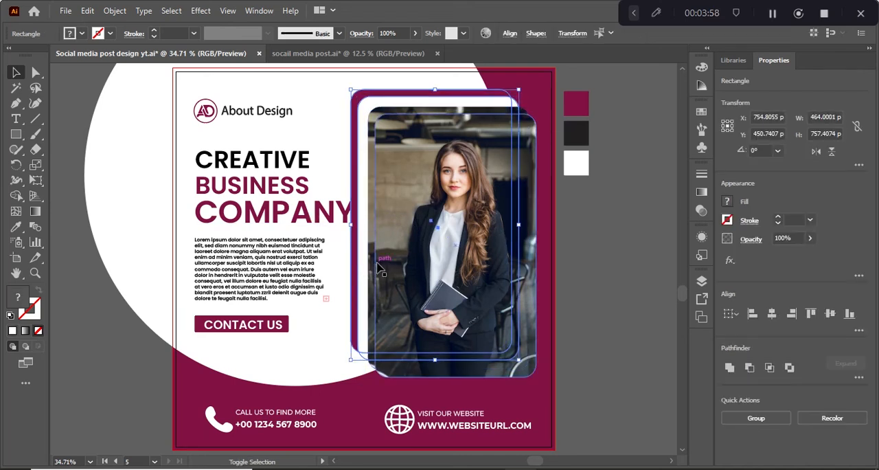
pyautogui.keyDown('shift'); pyautogui.click(375, 267); pyautogui.keyUp('shift')
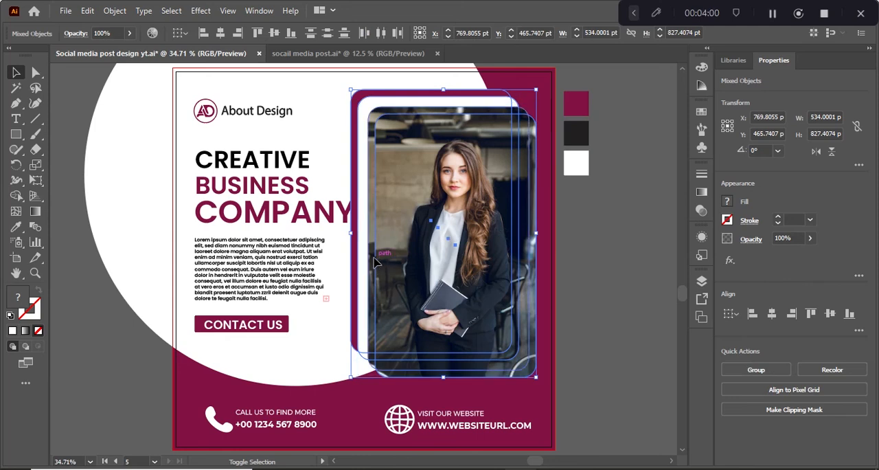
pyautogui.hotkey('shift', 'Right')
pyautogui.hotkey('shift', 'Right')
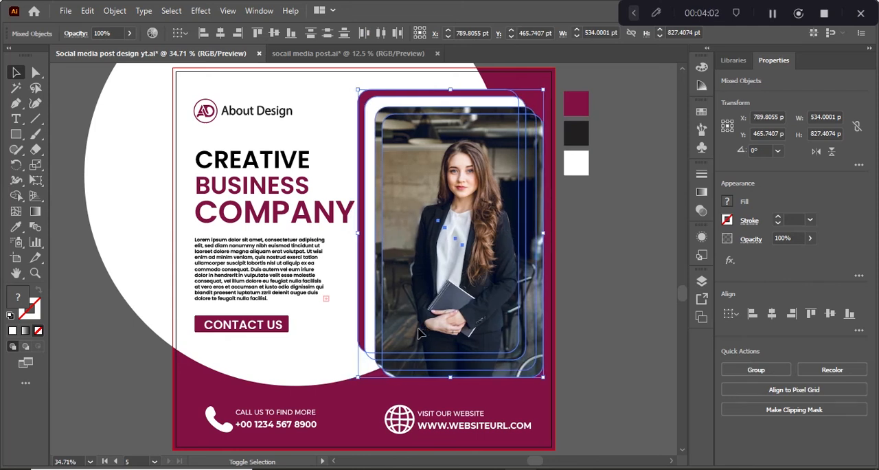
pyautogui.hotkey('shift', 'Up')
pyautogui.hotkey('shift', 'Right')
pyautogui.hotkey('shift', 'Right')
pyautogui.hotkey('shift', 'Left')
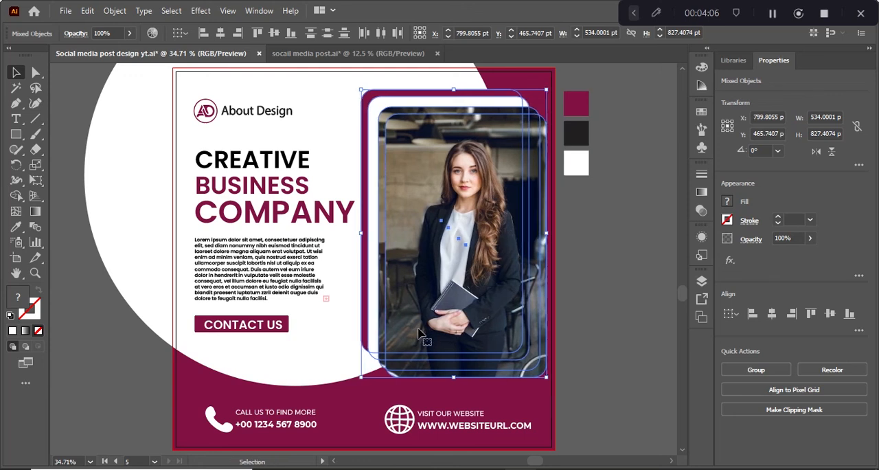
# Shift the grouped logo, headline, paragraph and CONTACT US button about 20 pt to the left
pyautogui.moveTo(249, 268); pyautogui.dragTo(245, 268)
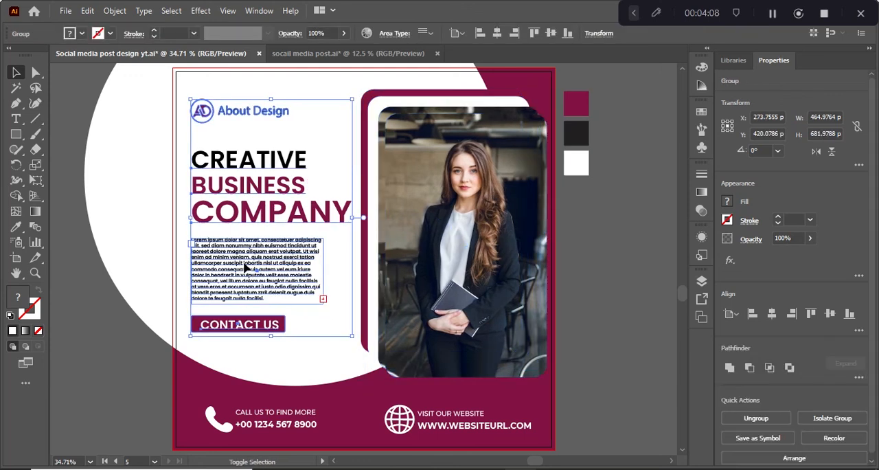
pyautogui.hotkey('shift', 'Left')
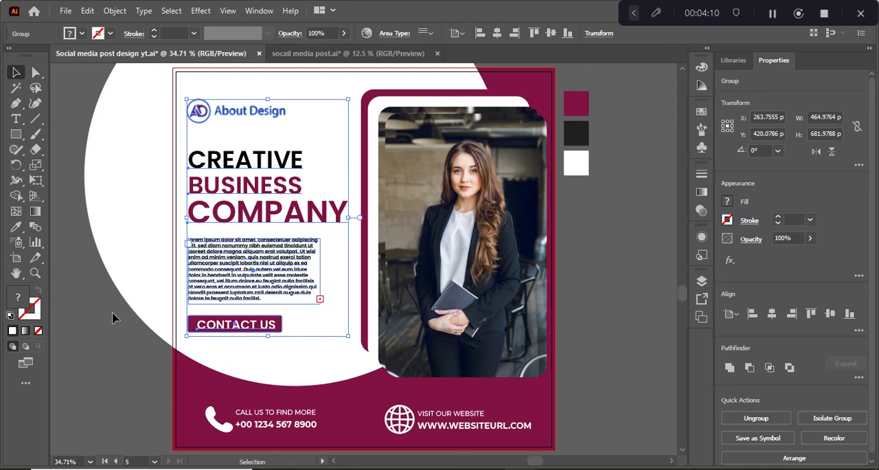